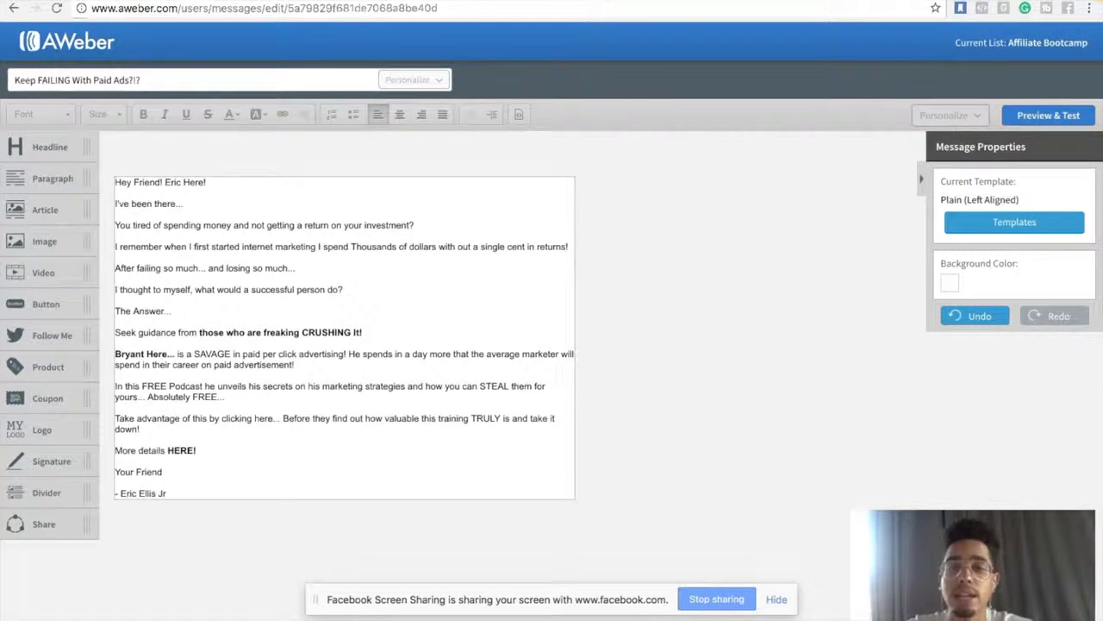
Step: Compare the draft email with the ClickFunnels podcast pages on scaling ads like "Purple" and the high school teacher 2 Comma Club winner
left_click(599, 3)
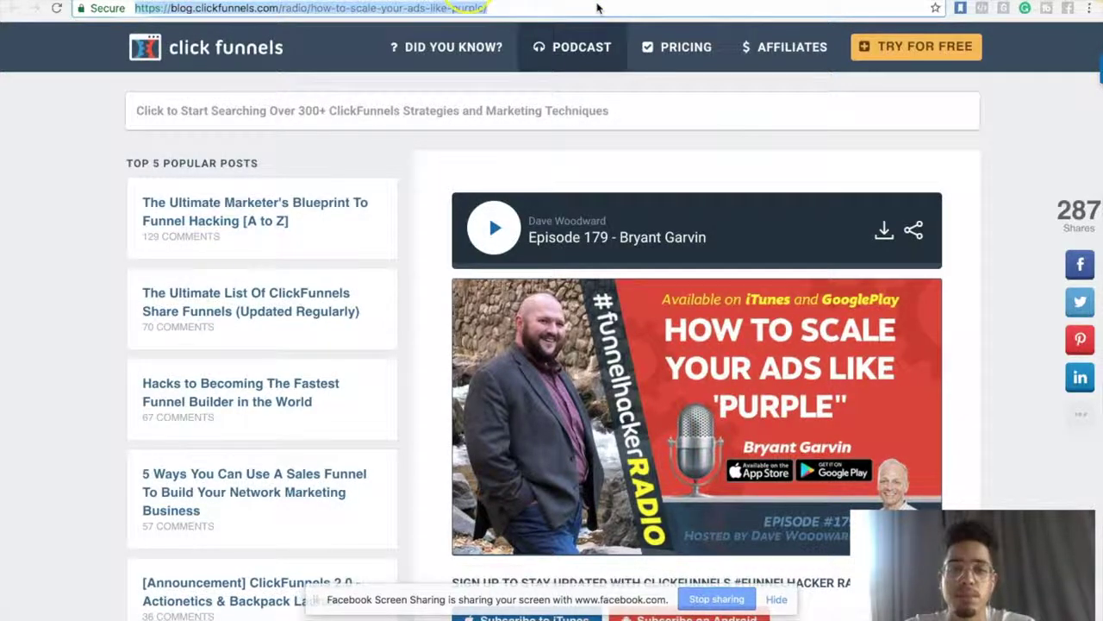
mouse_move(476, 4)
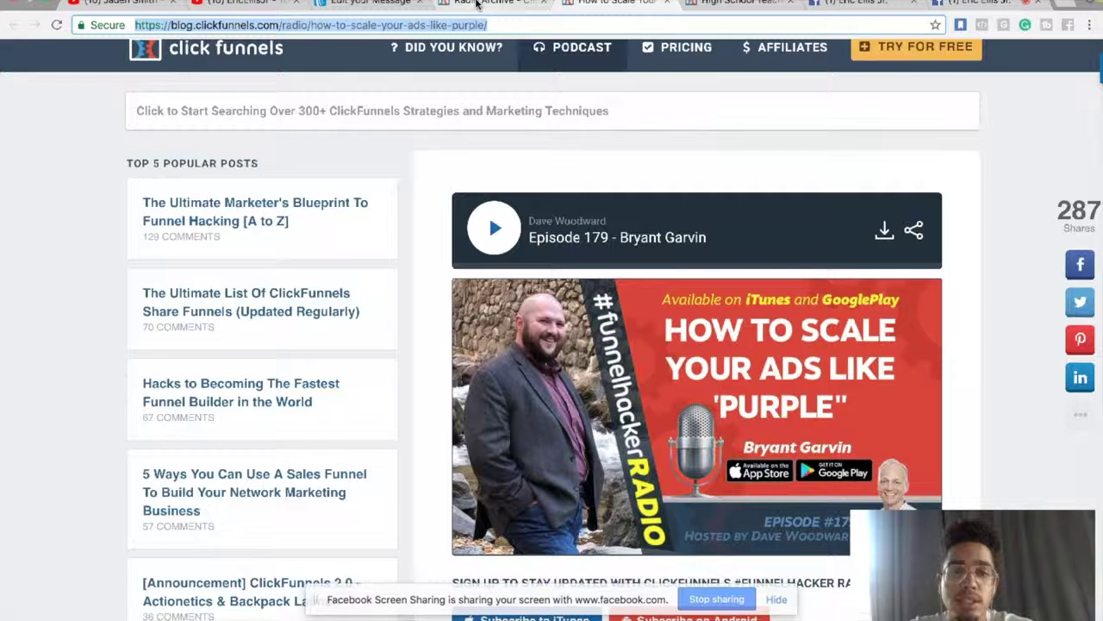
left_click(514, 15)
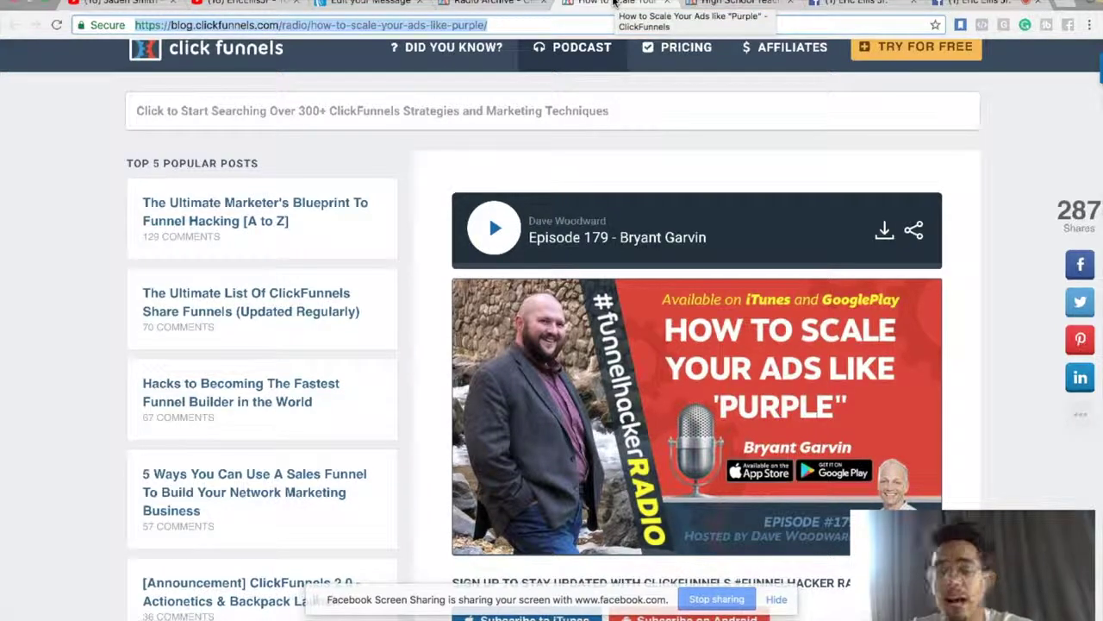
left_click(379, 5)
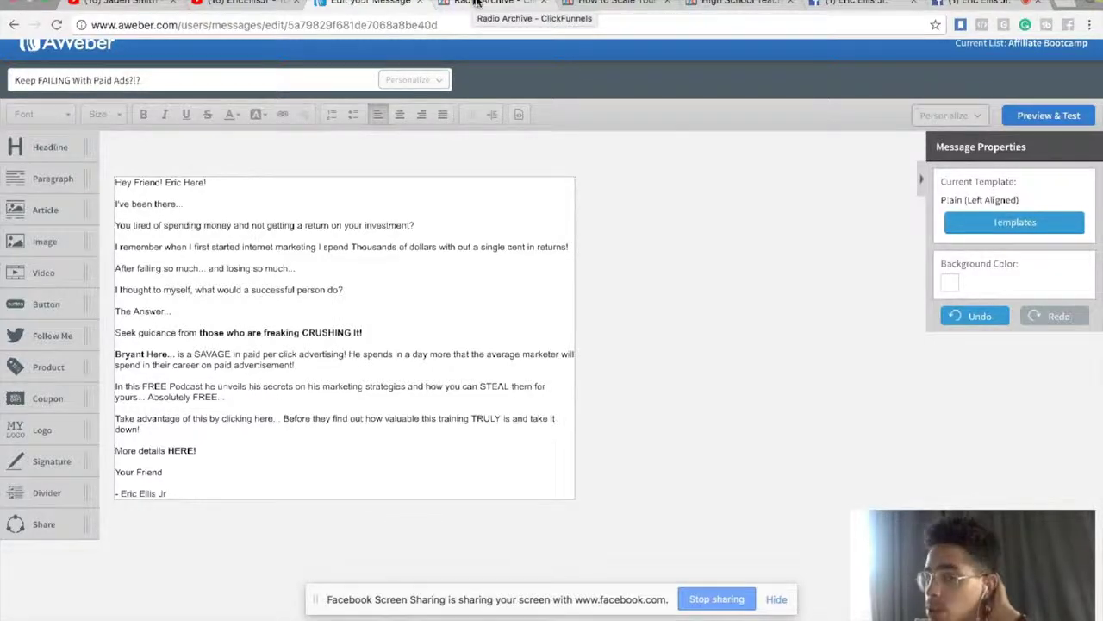
left_click(502, 9)
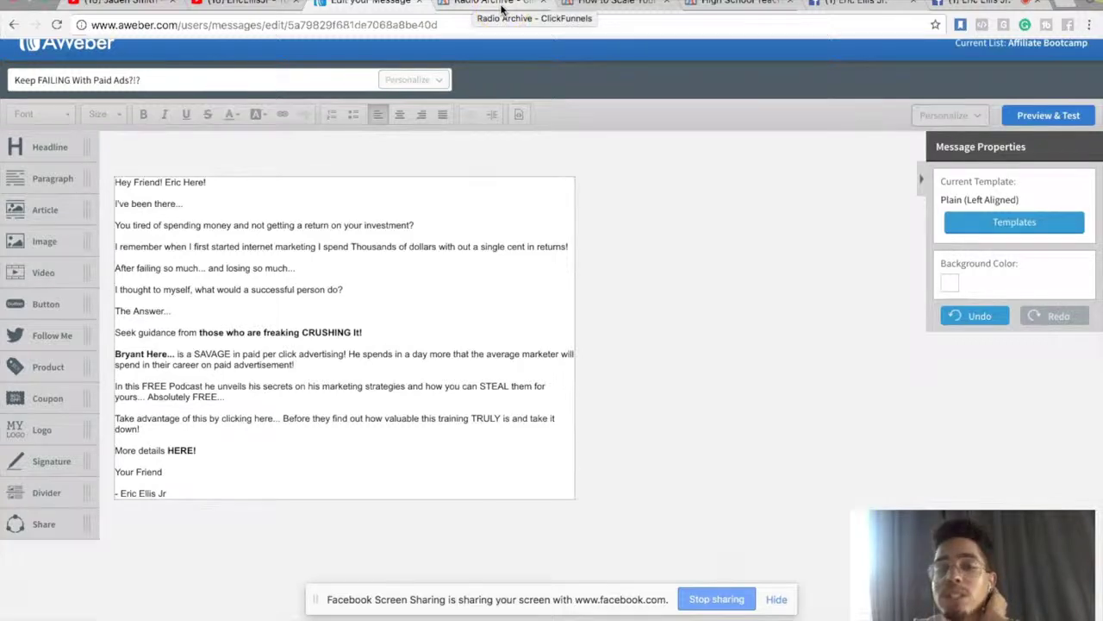
left_click(604, 5)
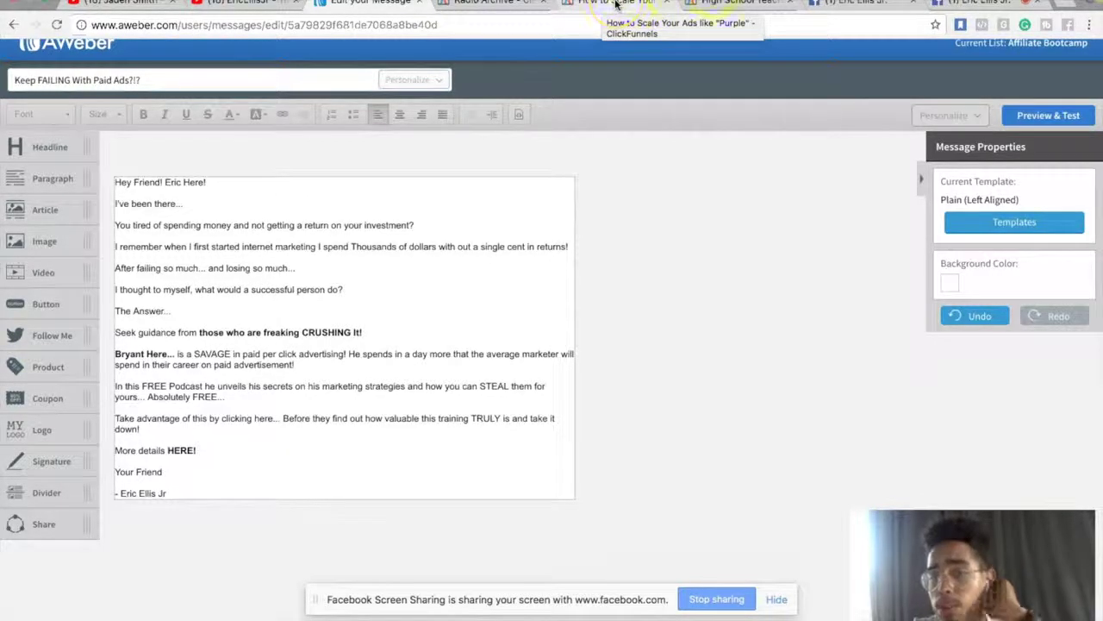
left_click(728, 3)
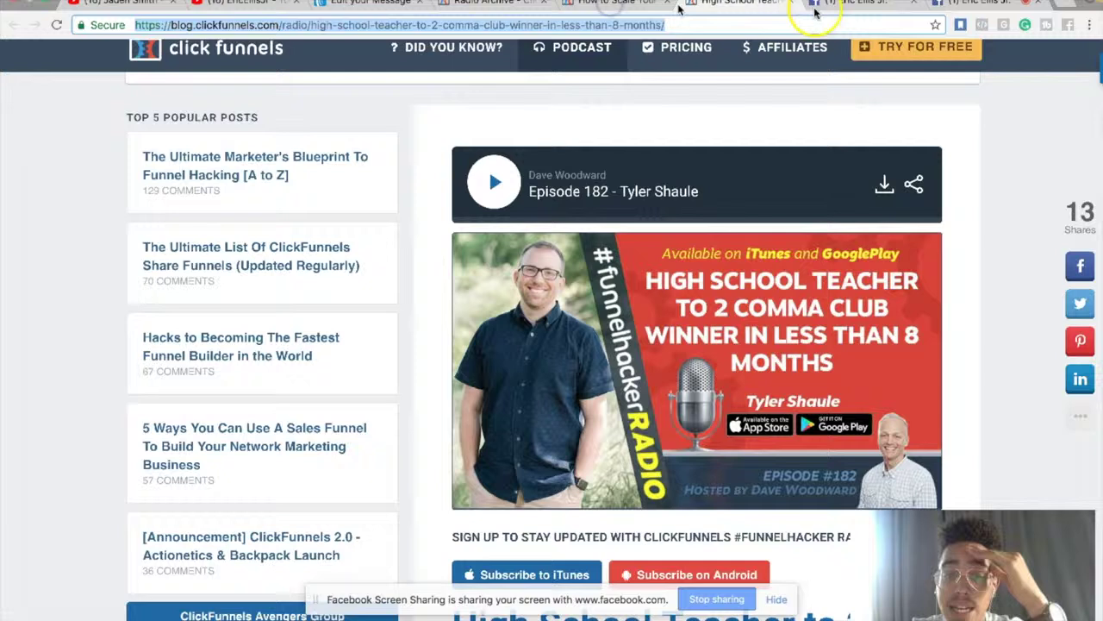
left_click(651, 6)
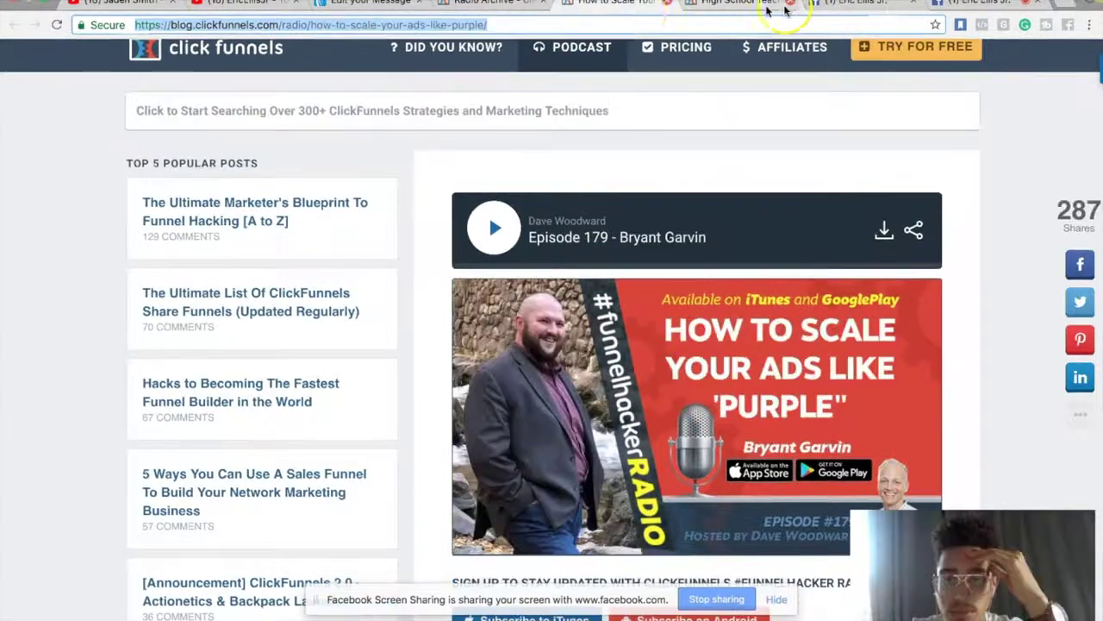
Step: Examine the "How to Scale Your Ads like 'Purple'" entry in the ClickFunnels Radio Archive alongside the individual episode pages
left_click(487, 5)
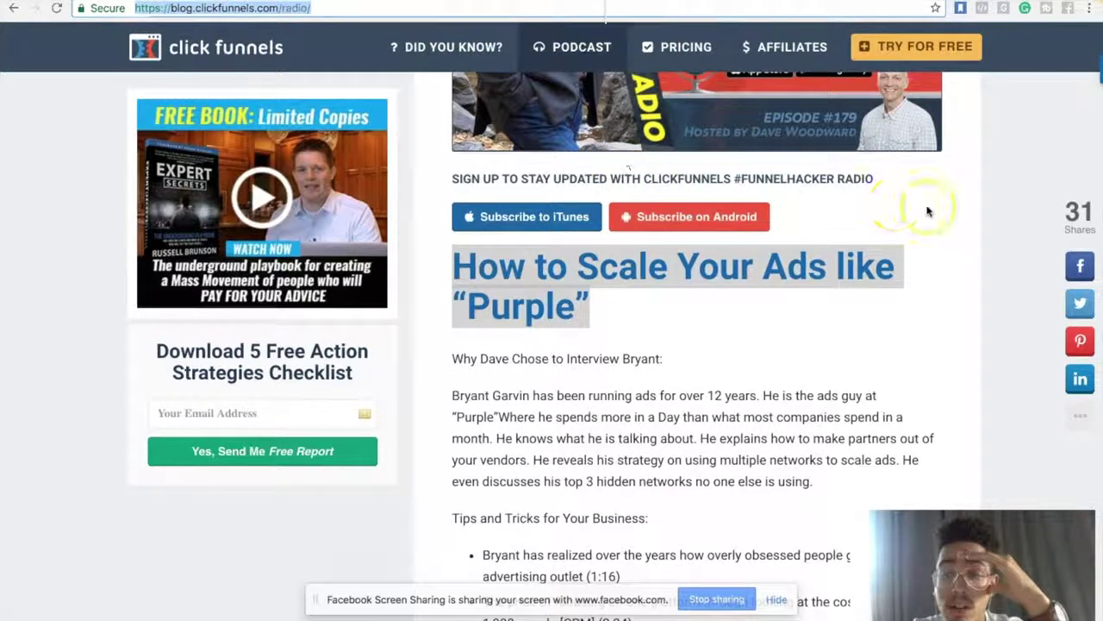
scroll(928, 212, "up", 1)
scroll(928, 212, "up", 1)
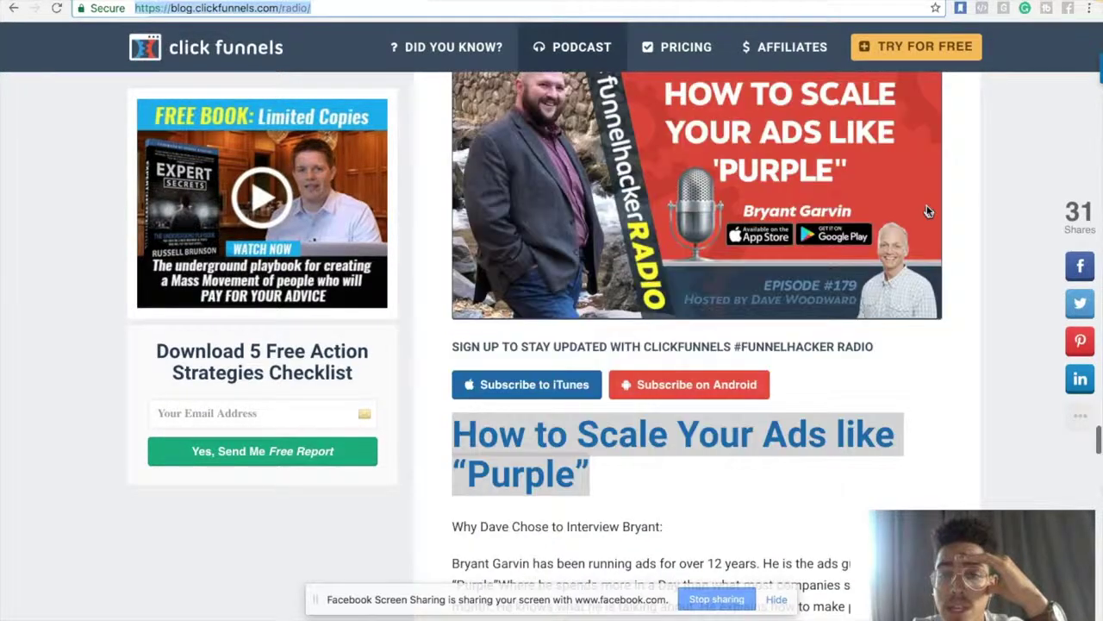
scroll(929, 212, "up", 1)
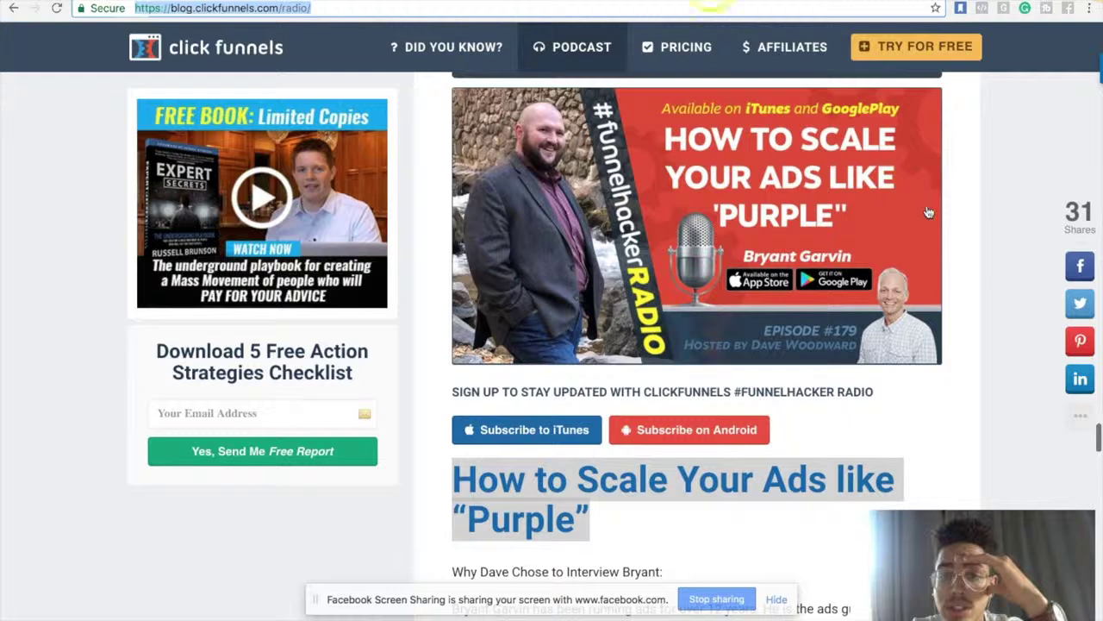
mouse_move(606, 1)
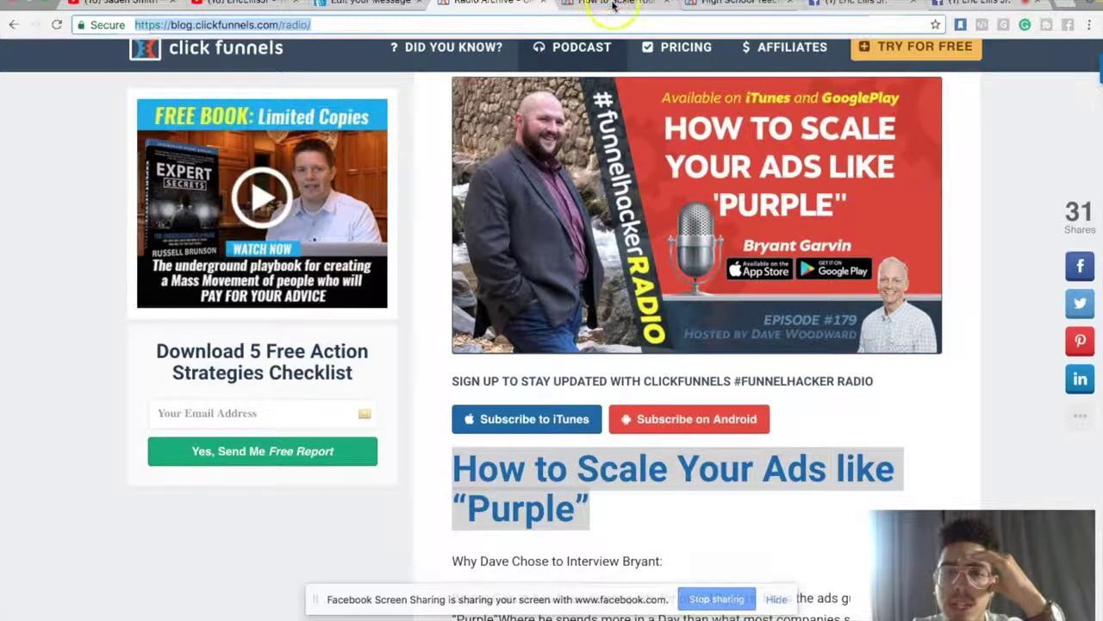
left_click(752, 3)
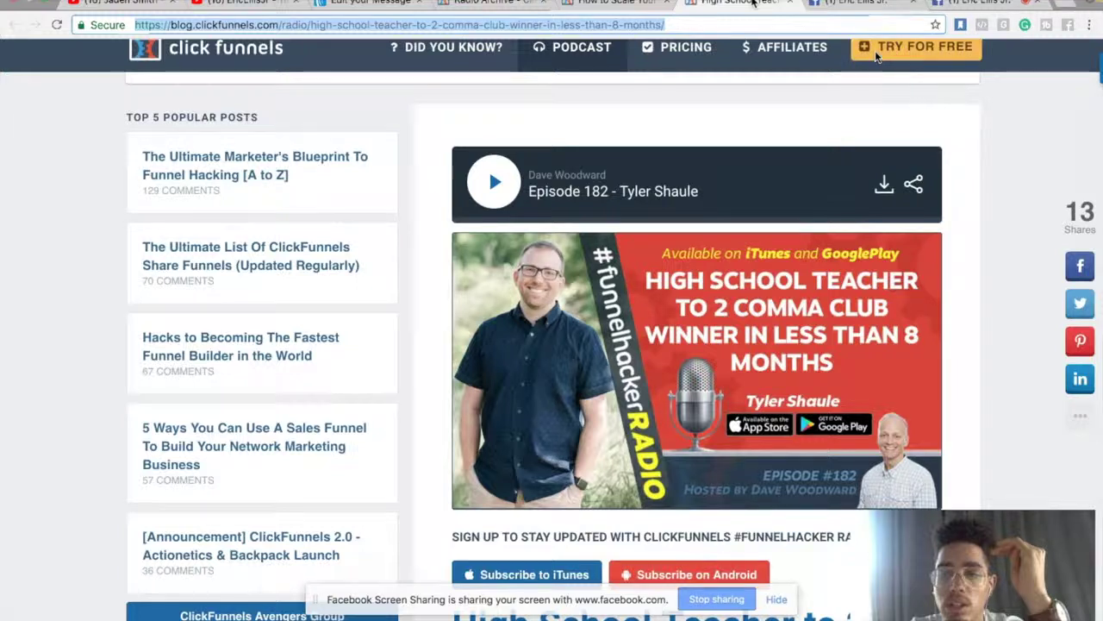
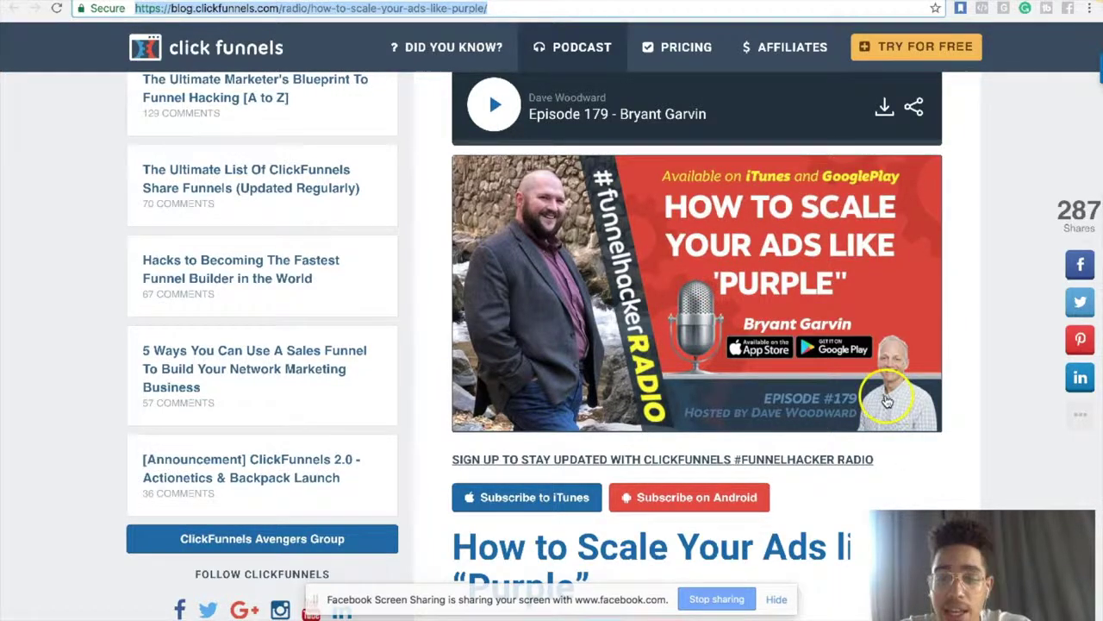
mouse_move(356, 2)
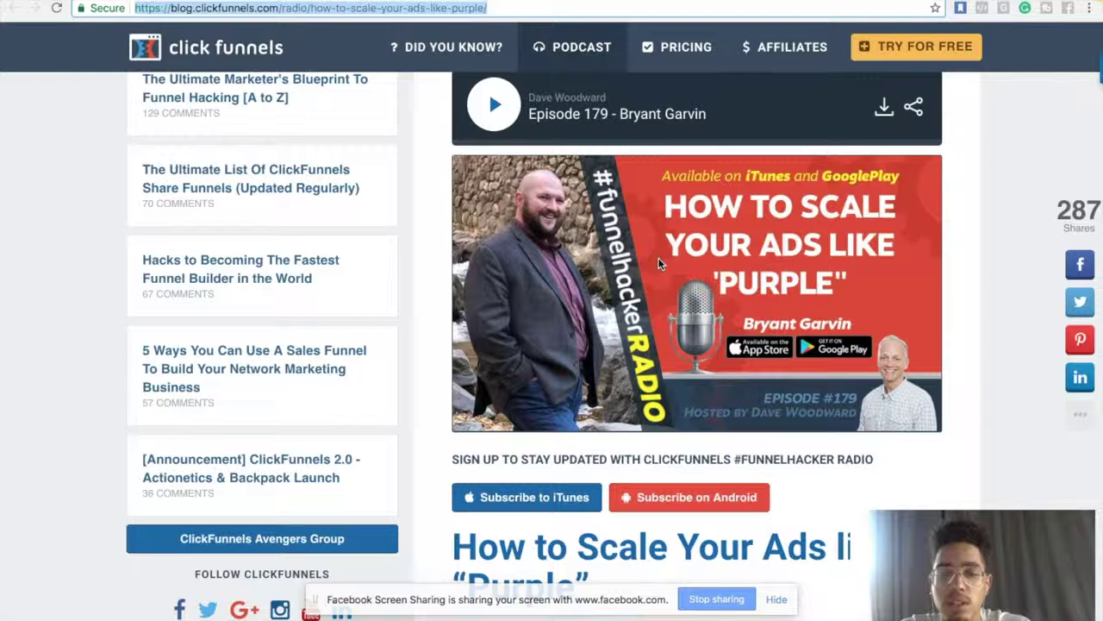
mouse_move(657, 263)
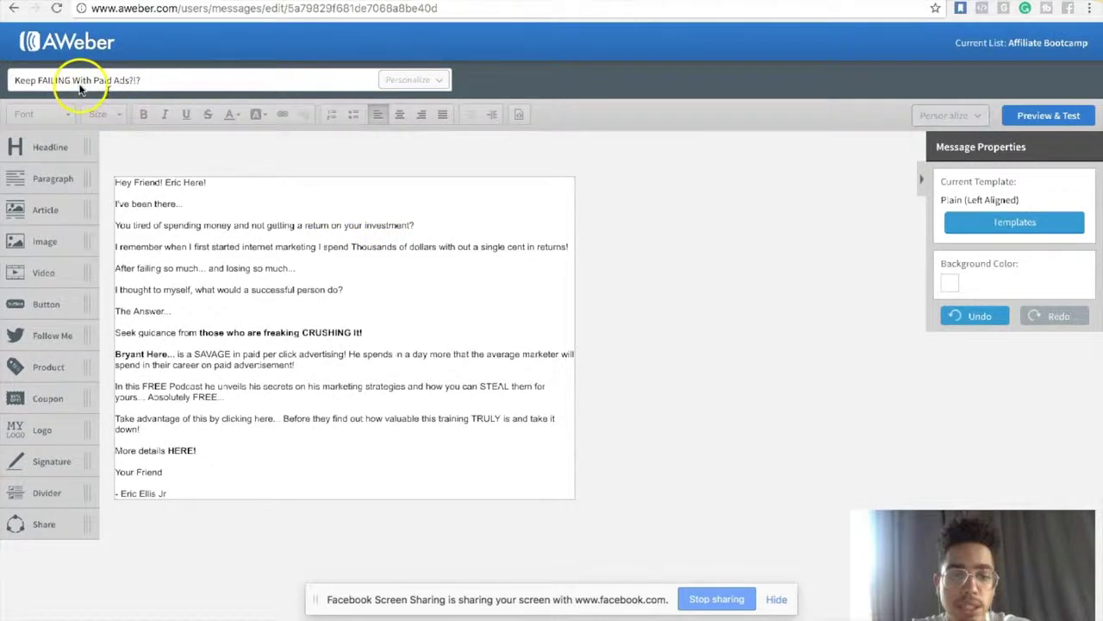
Step: Replace "Keep" with "Tired of" in the AWeber message's subject line so it reads "Tired of FAILING With Paid Ads?!?"
left_click(31, 80)
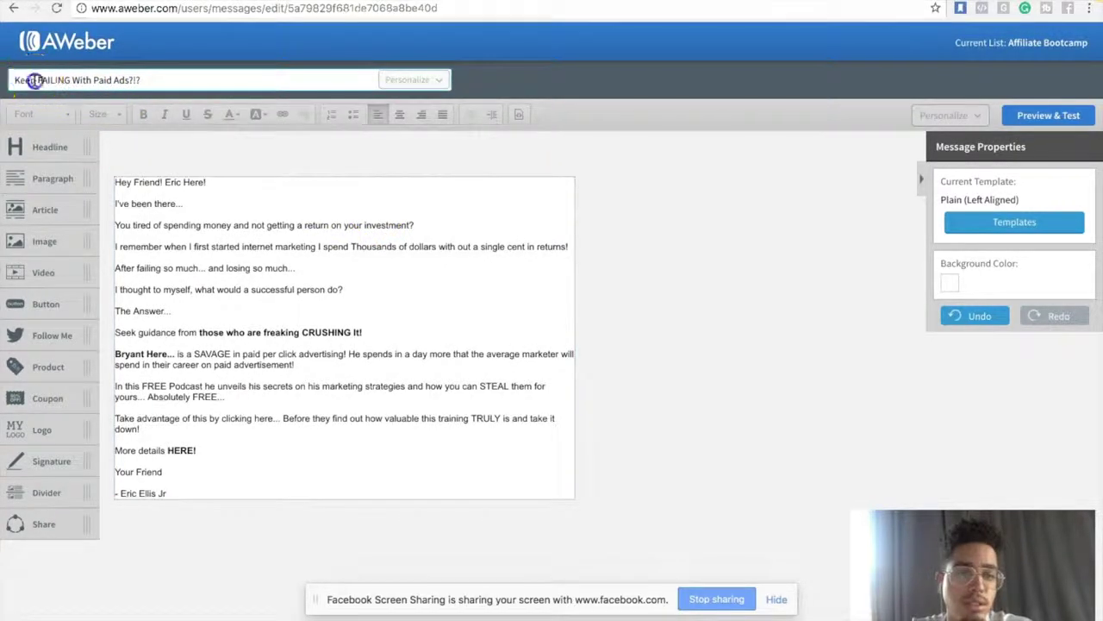
left_click_drag(34, 79, 4, 80)
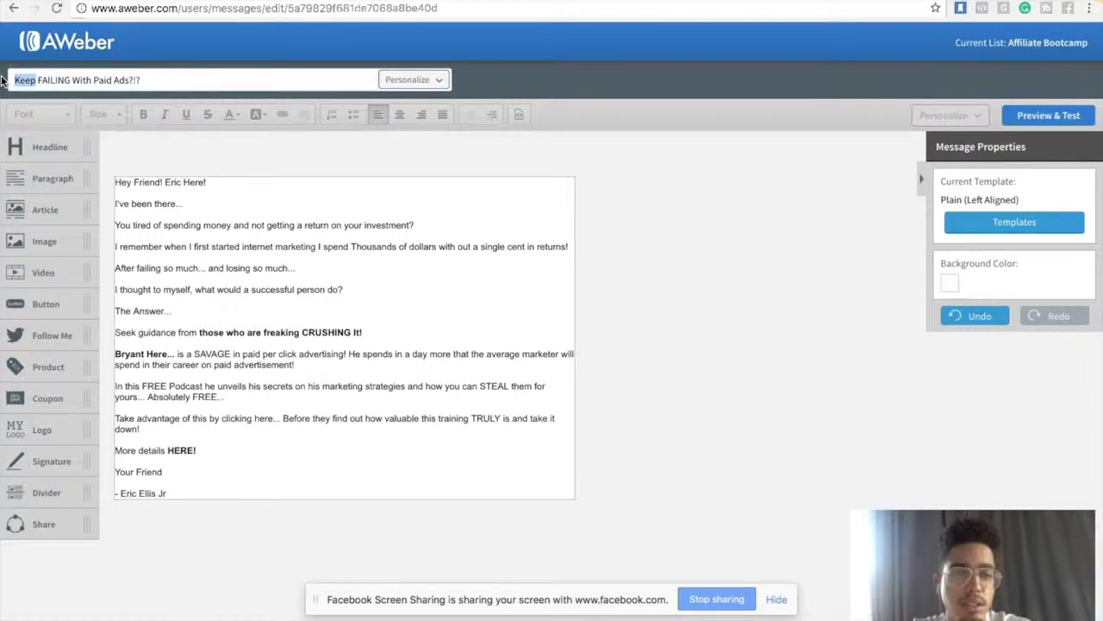
type("Tired of")
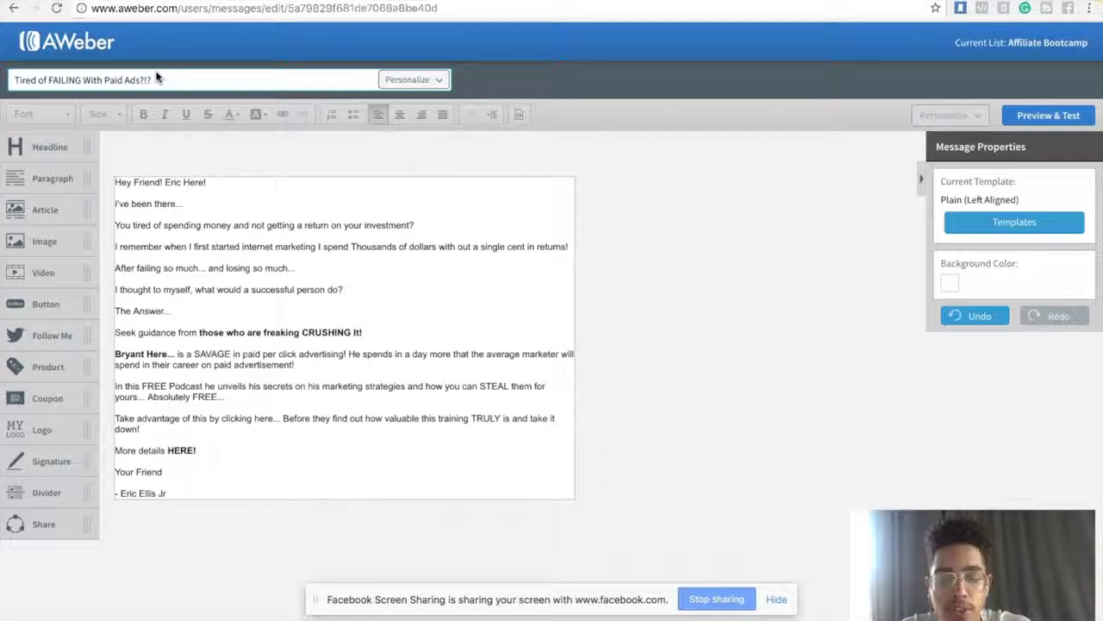
key("BackSpace")
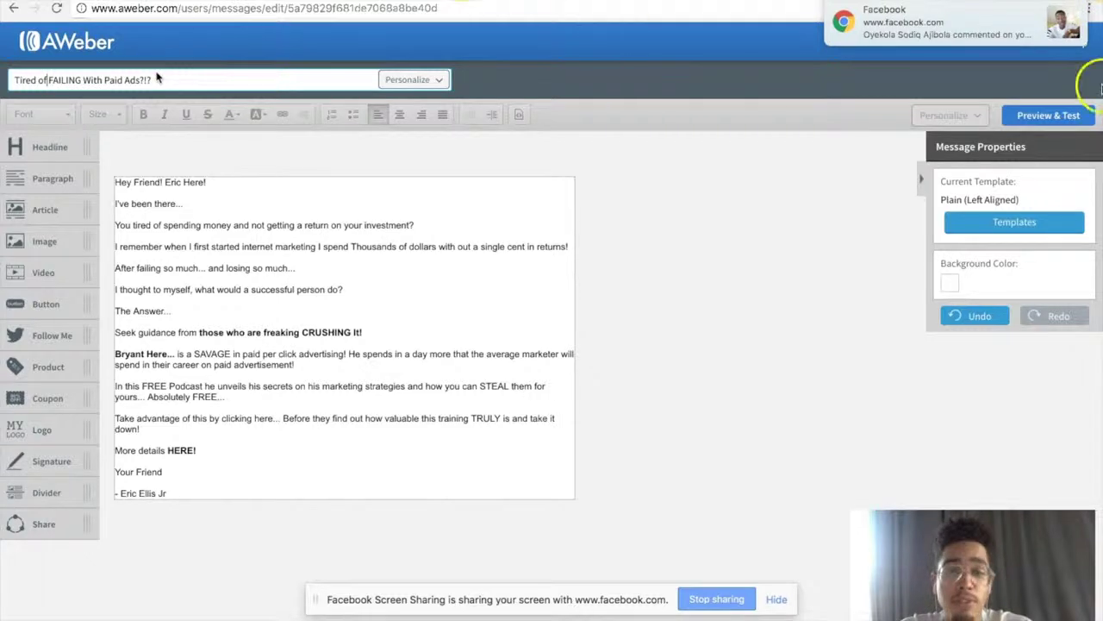
left_click(1060, 10)
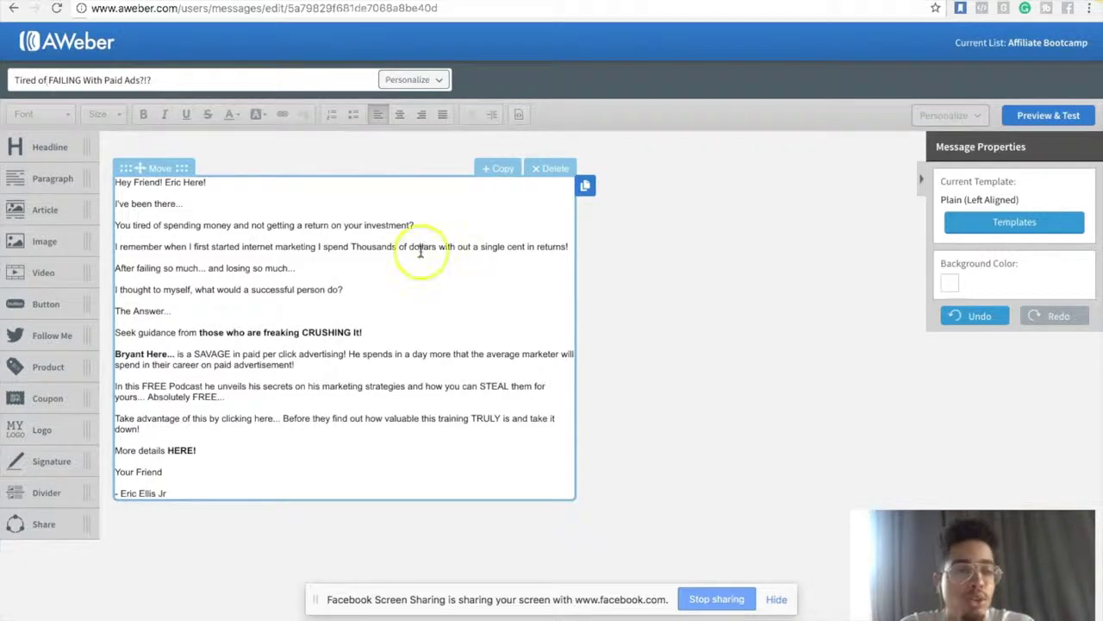
left_click(49, 80)
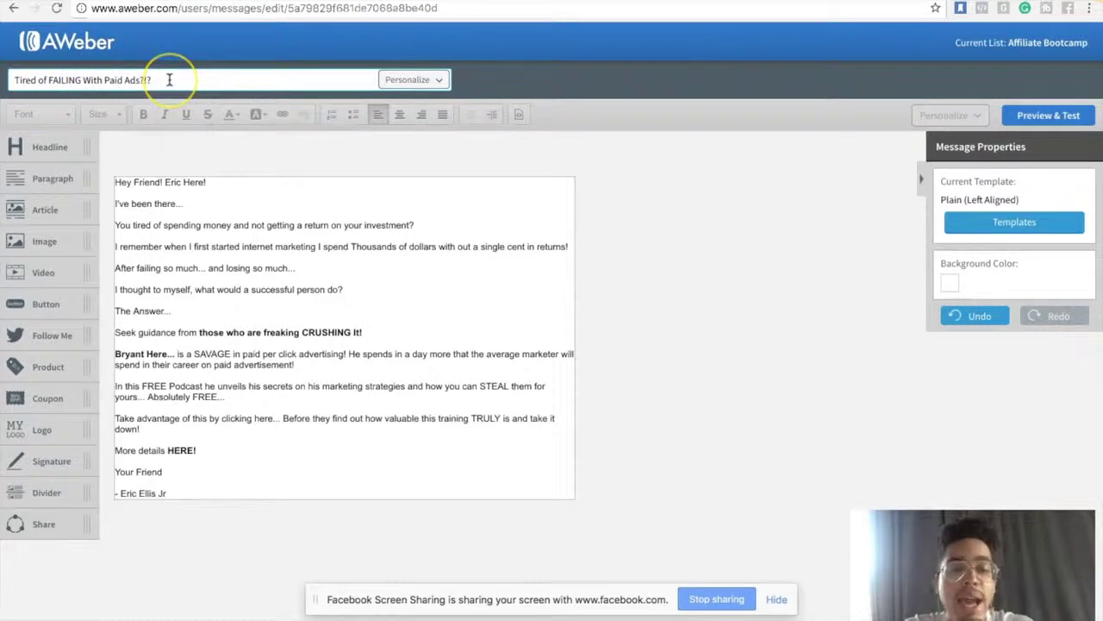
left_click(14, 79)
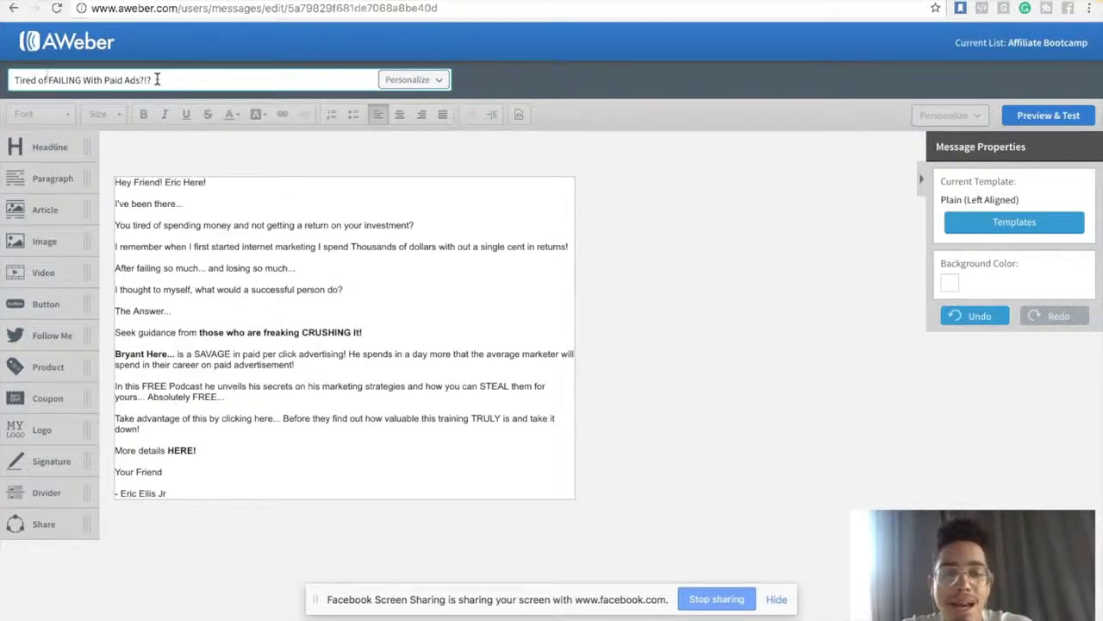
Step: Review the subject line and the opening lines of the email body for wording
left_click_drag(88, 209, 143, 190)
mouse_move(143, 189)
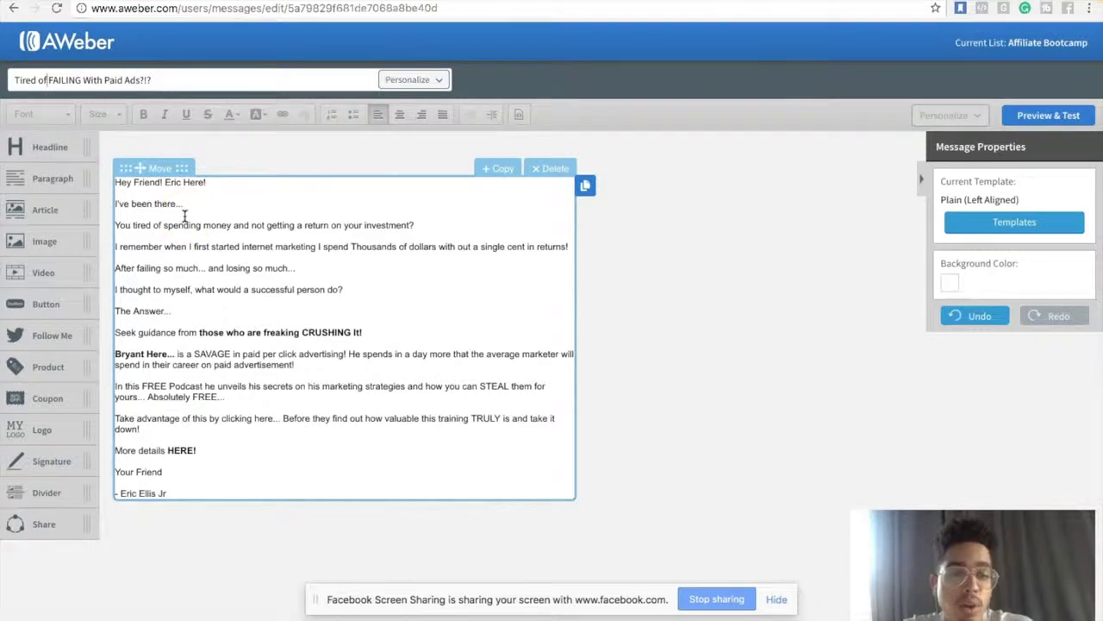
left_click(172, 216)
left_click(162, 204)
left_click(197, 203)
left_click(217, 203)
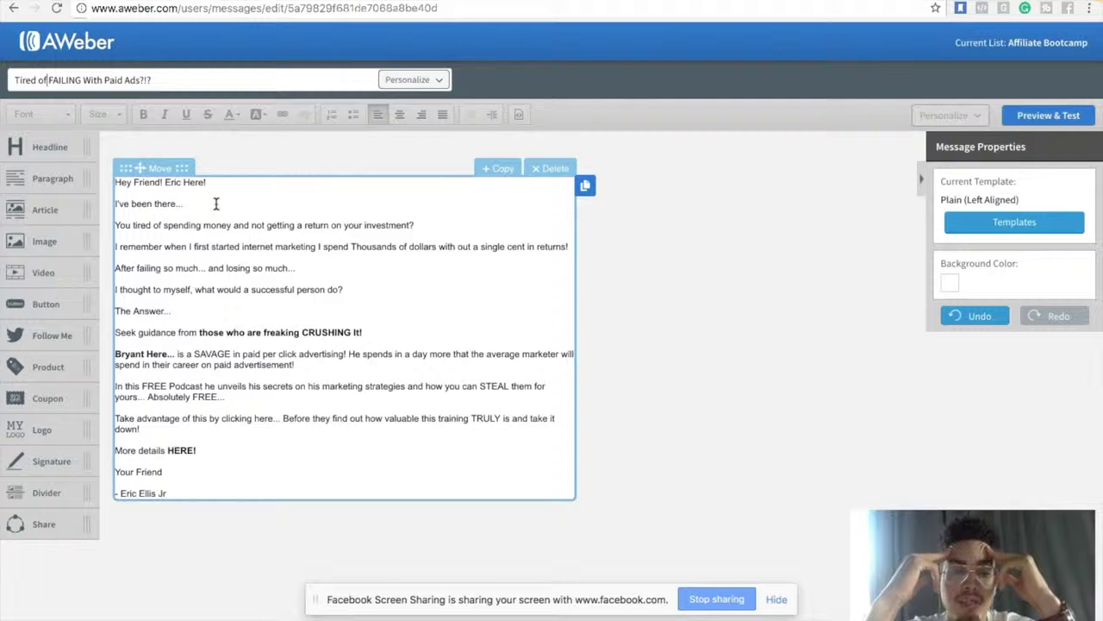
left_click_drag(37, 80, 74, 84)
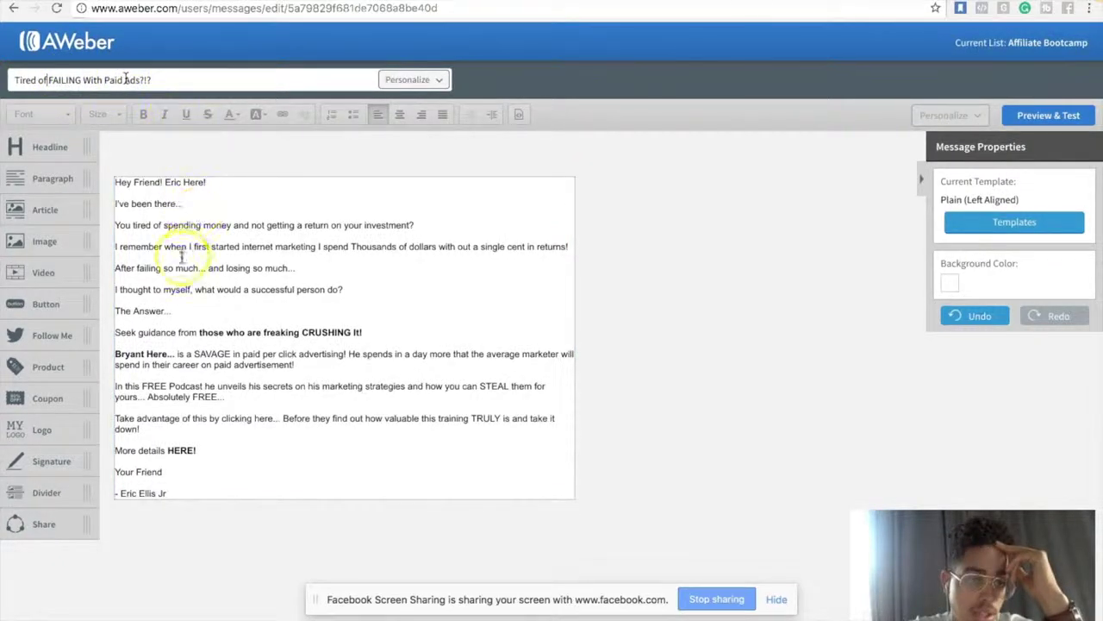
left_click(151, 227)
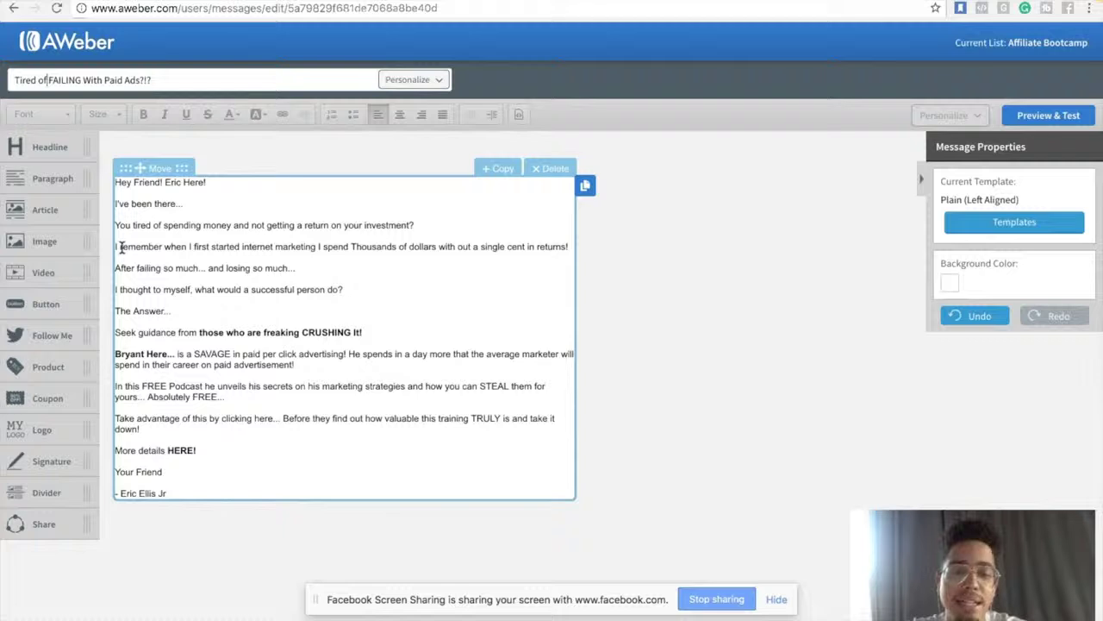
Step: Correct "spend" to "spent" and "returns!" to "return!" in the email's sentence about first starting internet marketing
left_click(349, 247)
key("BackSpace")
type("t")
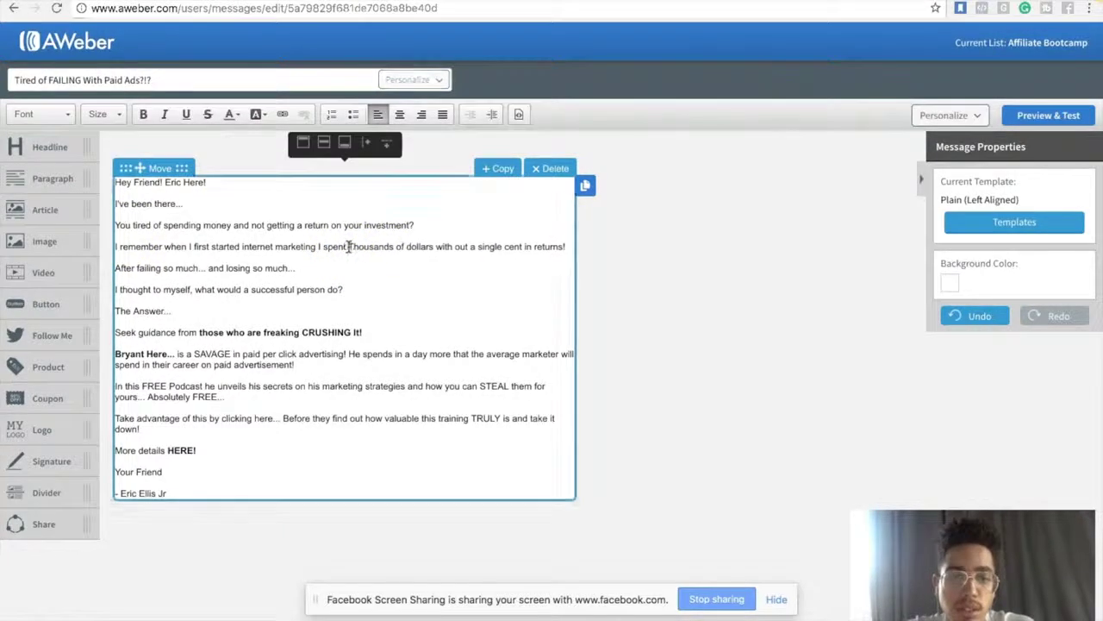
left_click(365, 265)
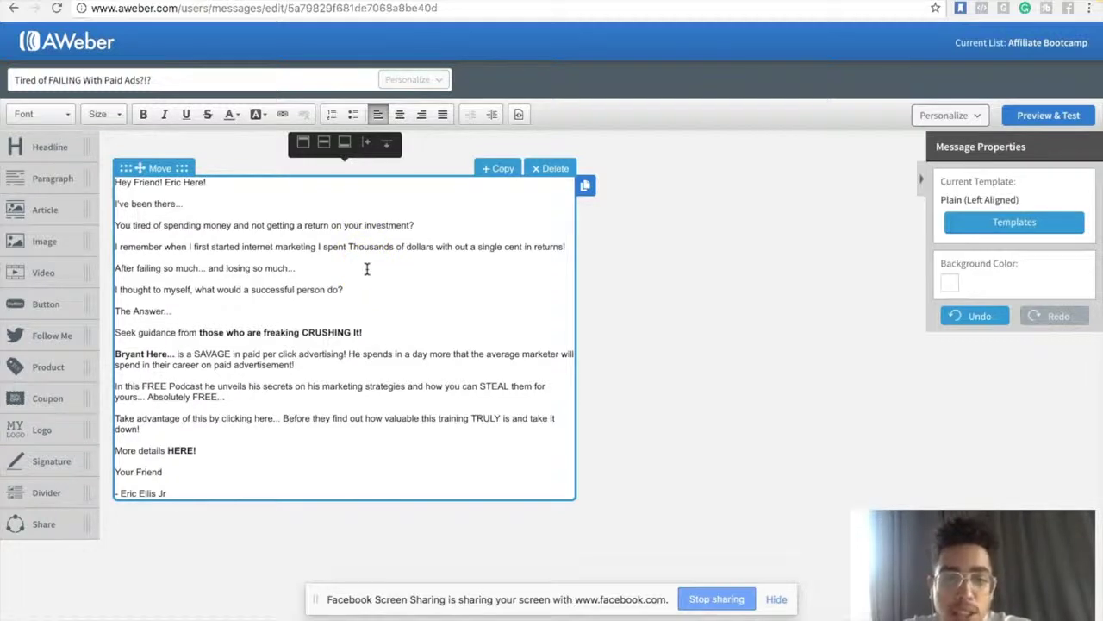
left_click(511, 249)
left_click(645, 241)
left_click(556, 247)
key("BackSpace")
type("!")
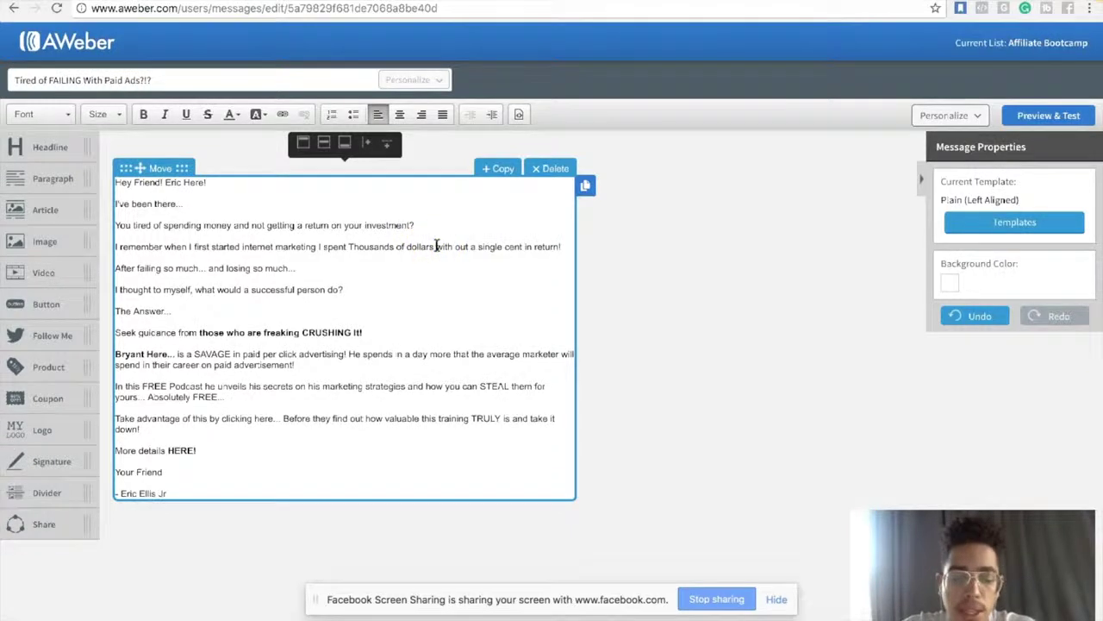
Step: Insert "on paid ads" after "Thousands of dollars" and correct "with out" to "without" in the same sentence
type("on paid ads")
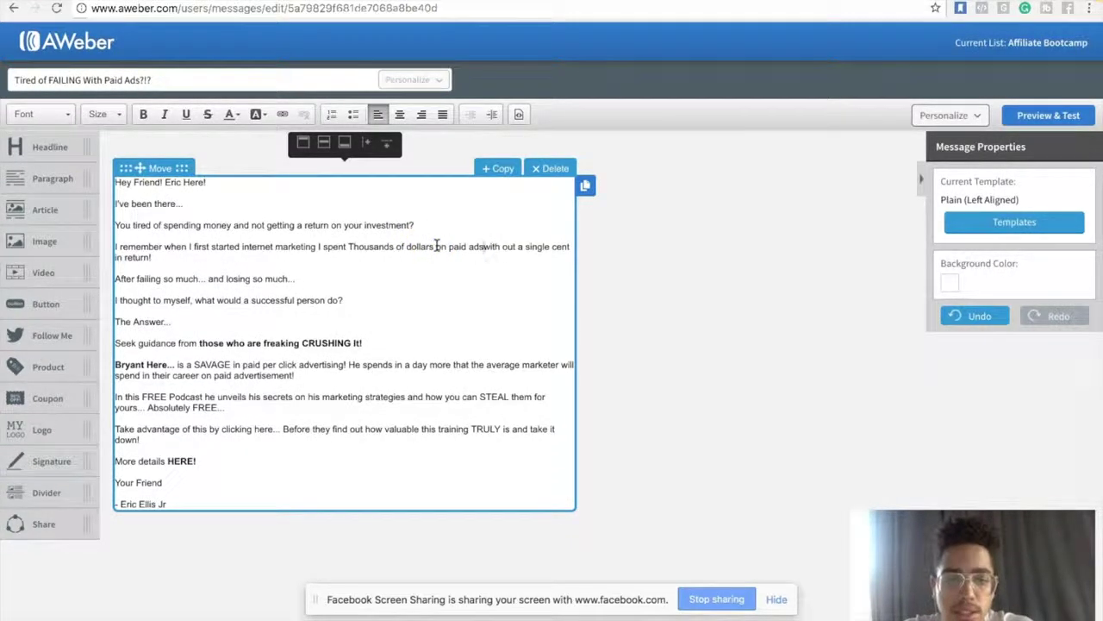
left_click(511, 252)
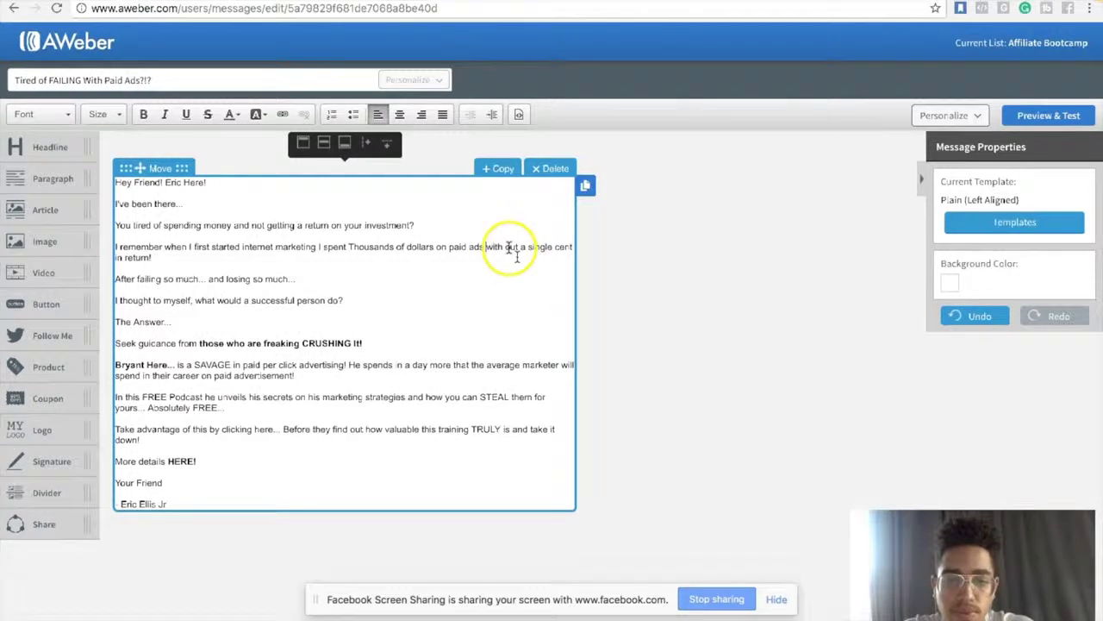
left_click(508, 248)
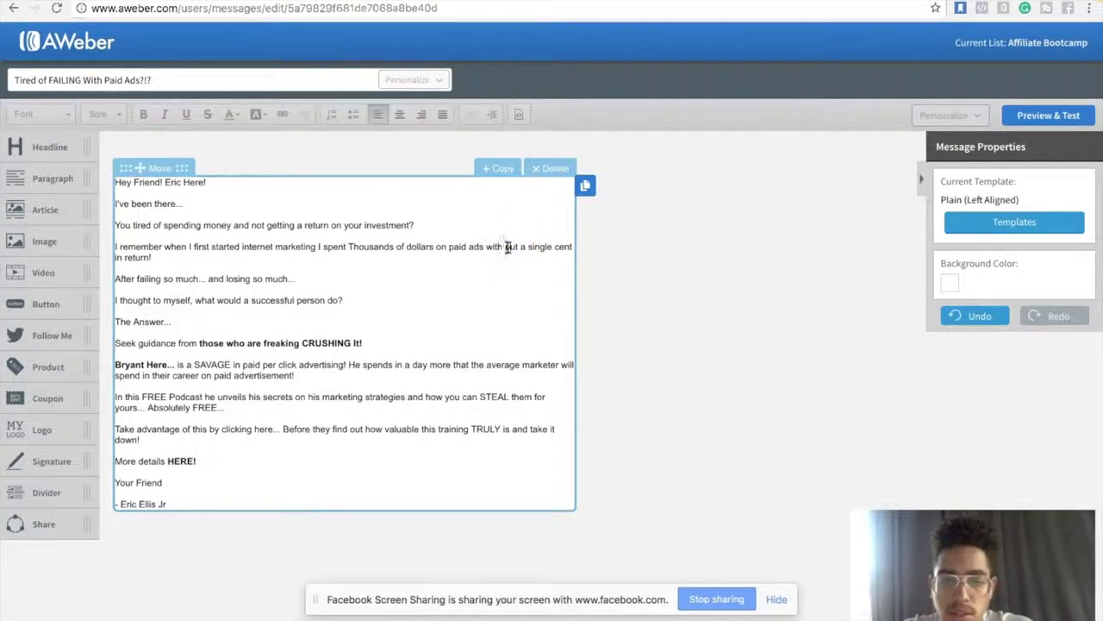
left_click(508, 247)
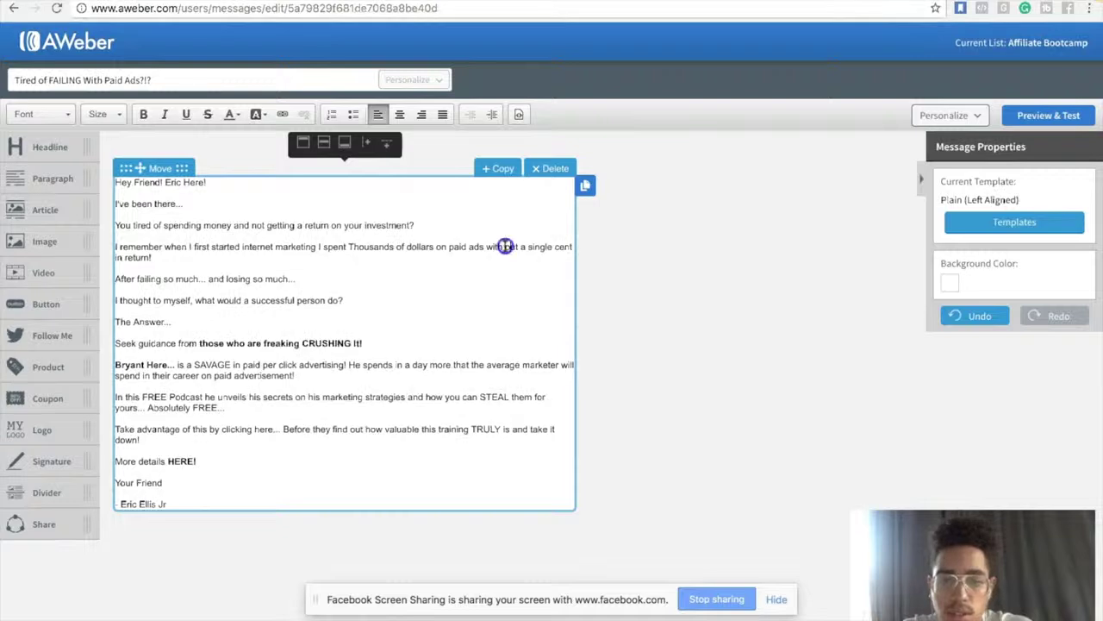
key("BackSpace")
left_click(438, 278)
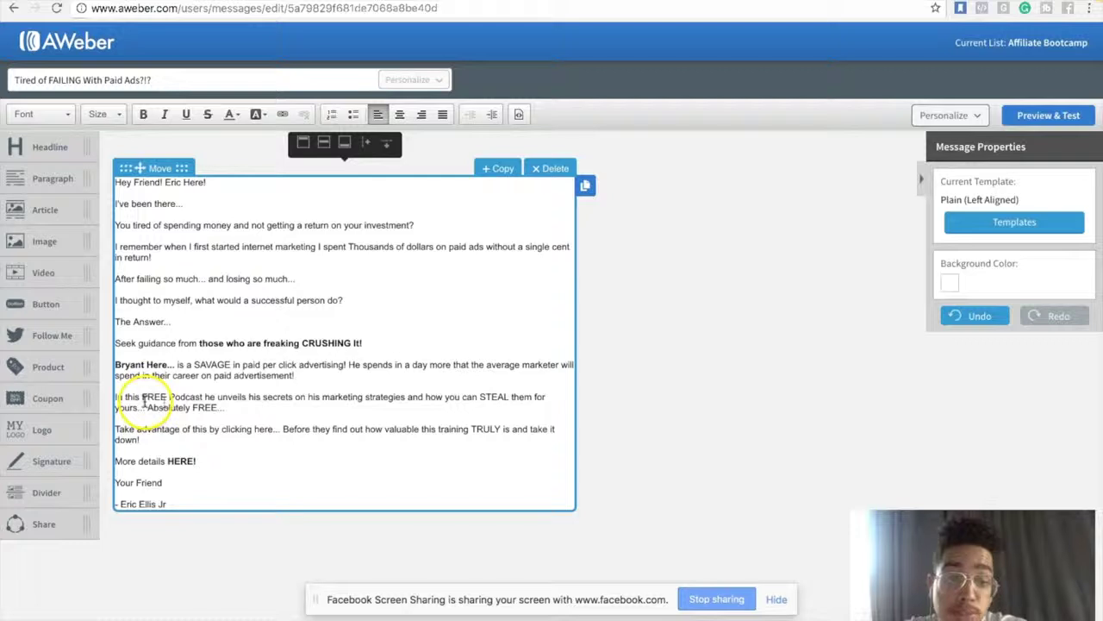
Step: Try to bold "FREE Podcast" in the email's podcast paragraph
left_click_drag(142, 396, 204, 398)
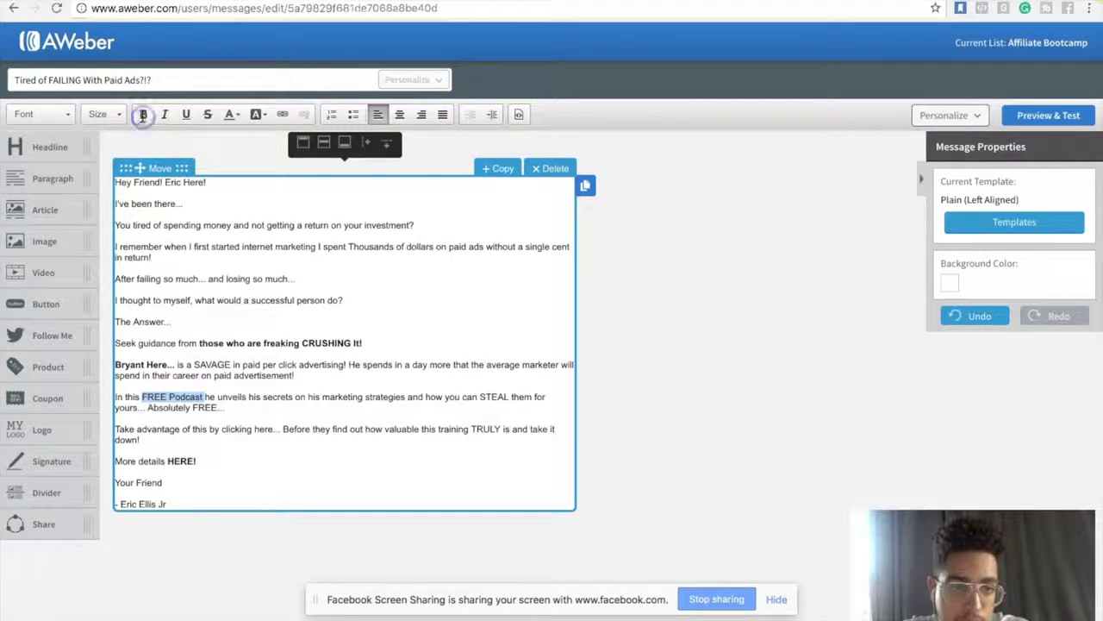
left_click(144, 115)
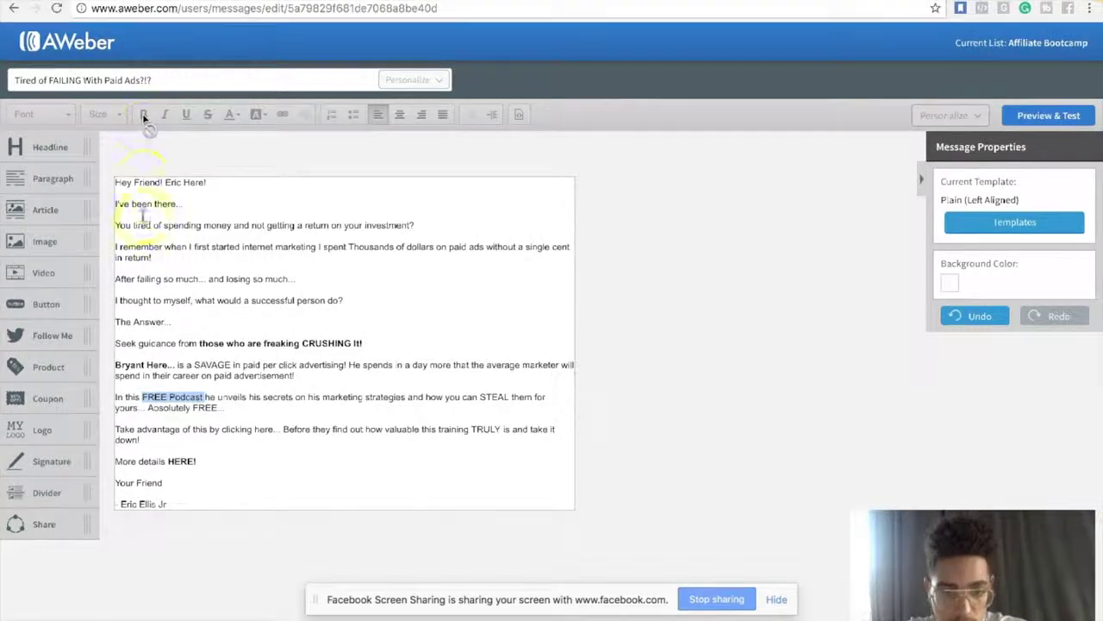
Step: Change "yours" to "yourself" in the podcast paragraph, before "Absolutely FREE"
left_click(142, 411)
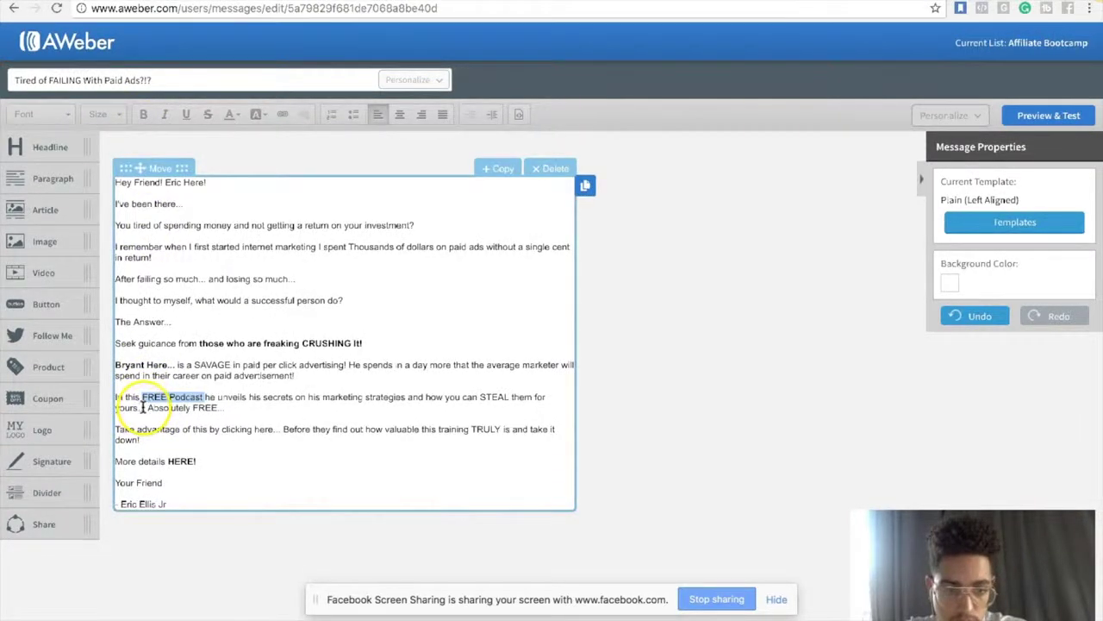
left_click(136, 408)
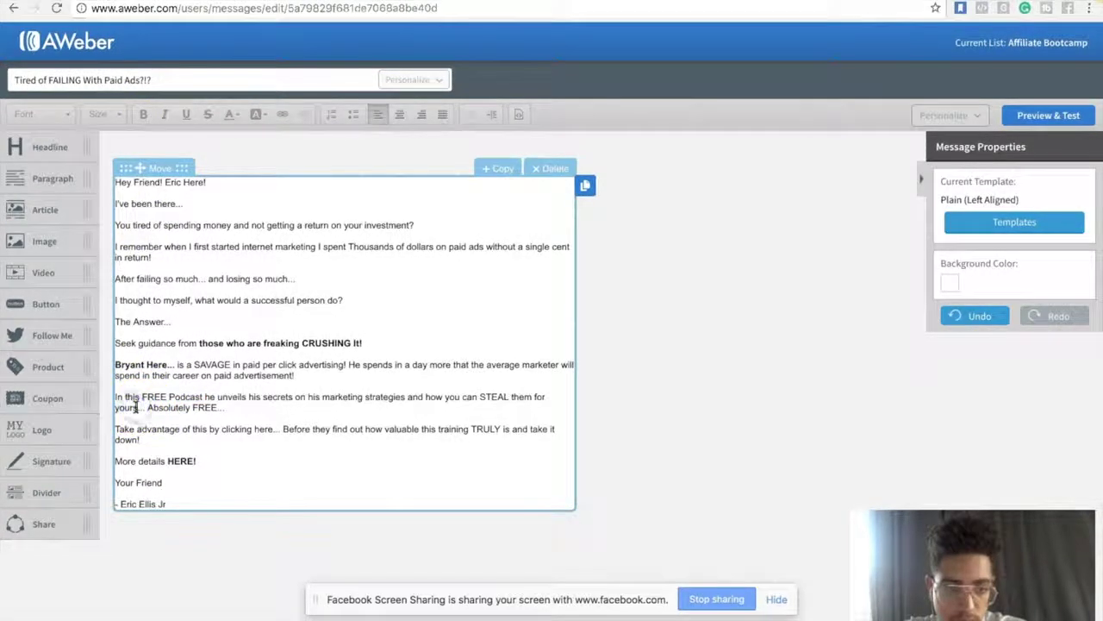
type("elf")
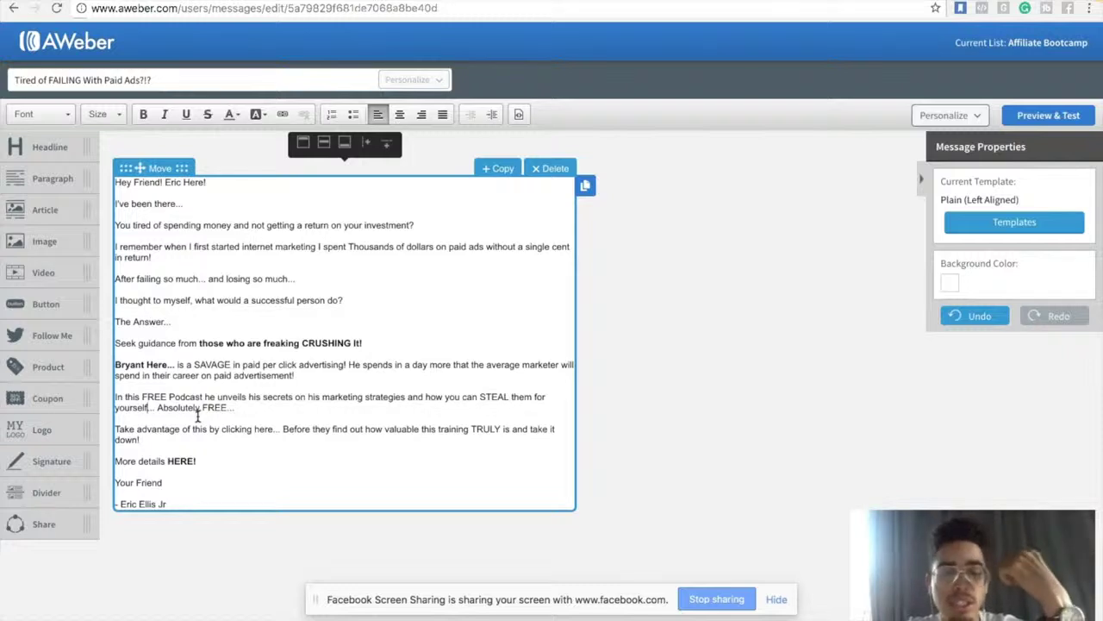
Step: Bold the words "clicking here" in the "Take advantage of this" sentence
left_click(161, 443)
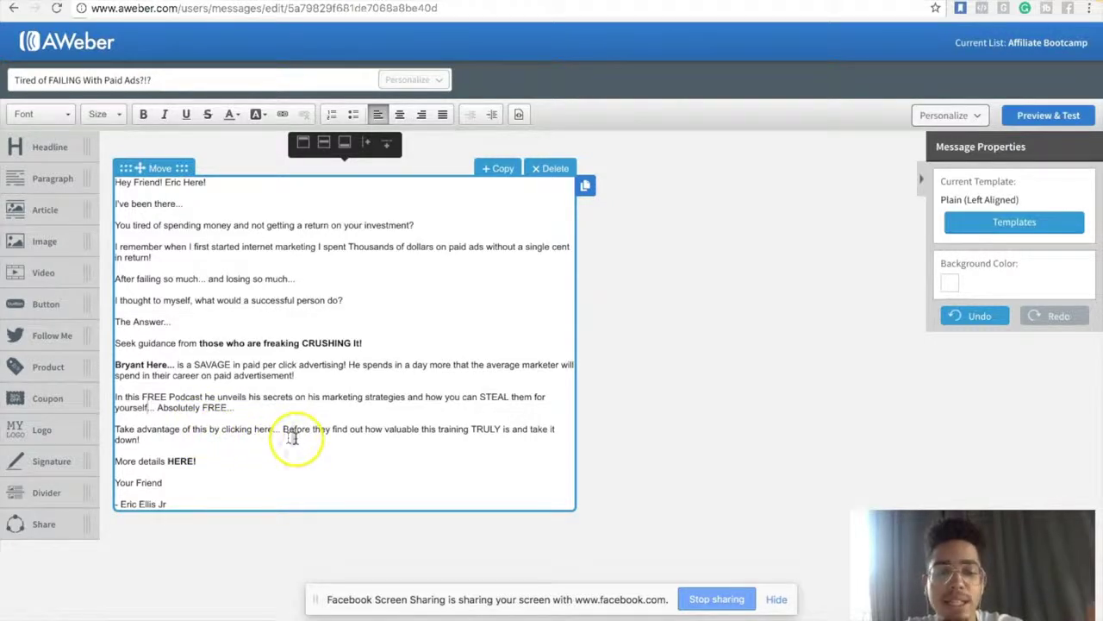
left_click(258, 428)
left_click_drag(222, 429, 273, 428)
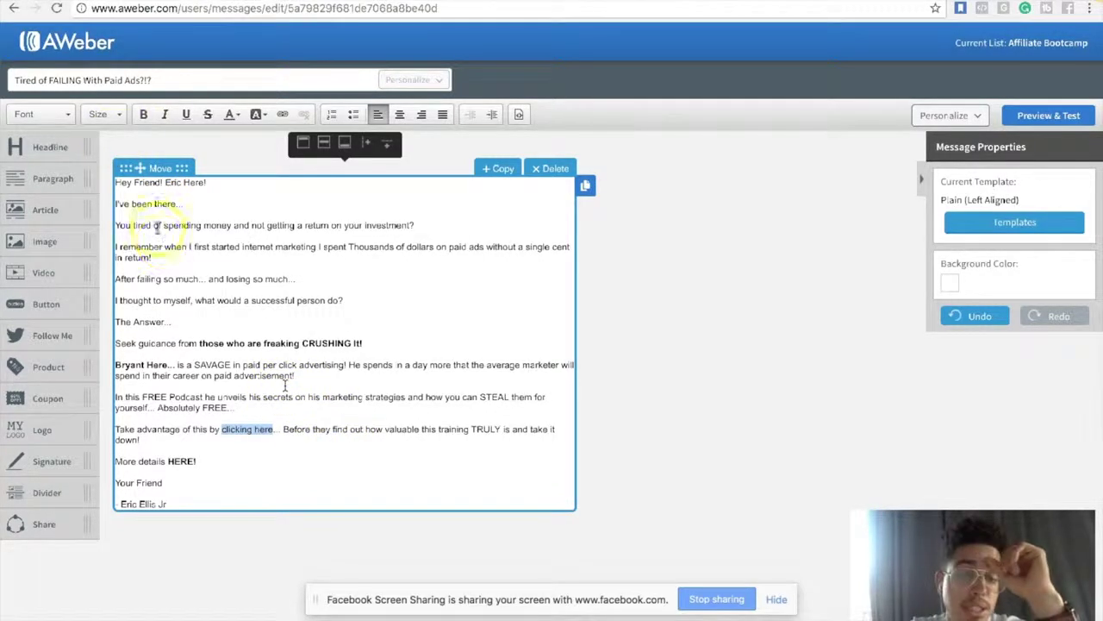
left_click(144, 116)
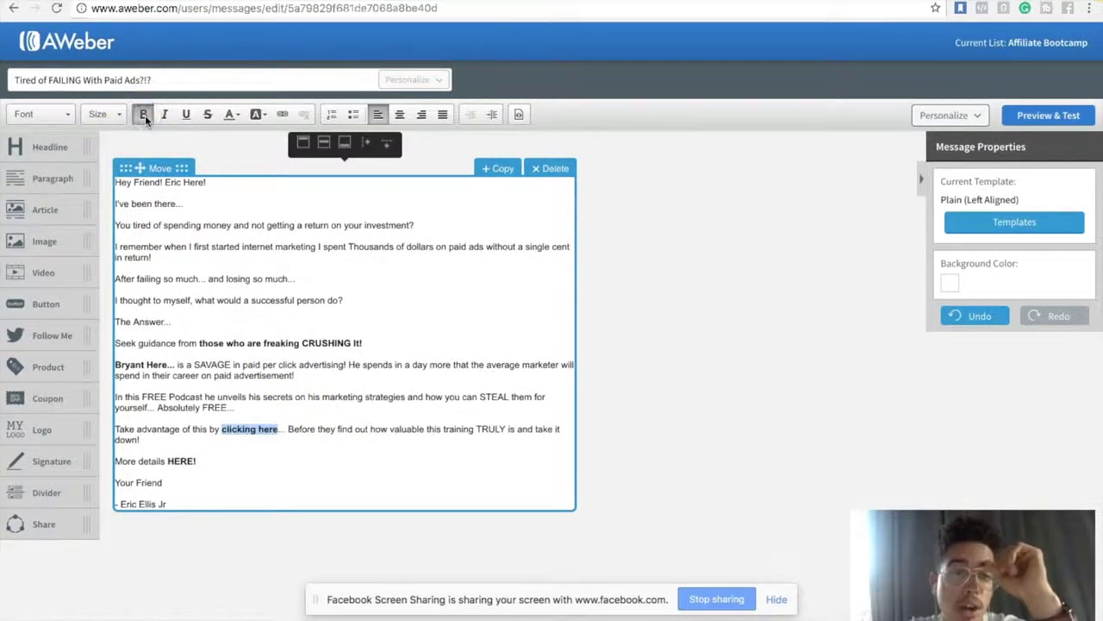
left_click(348, 437)
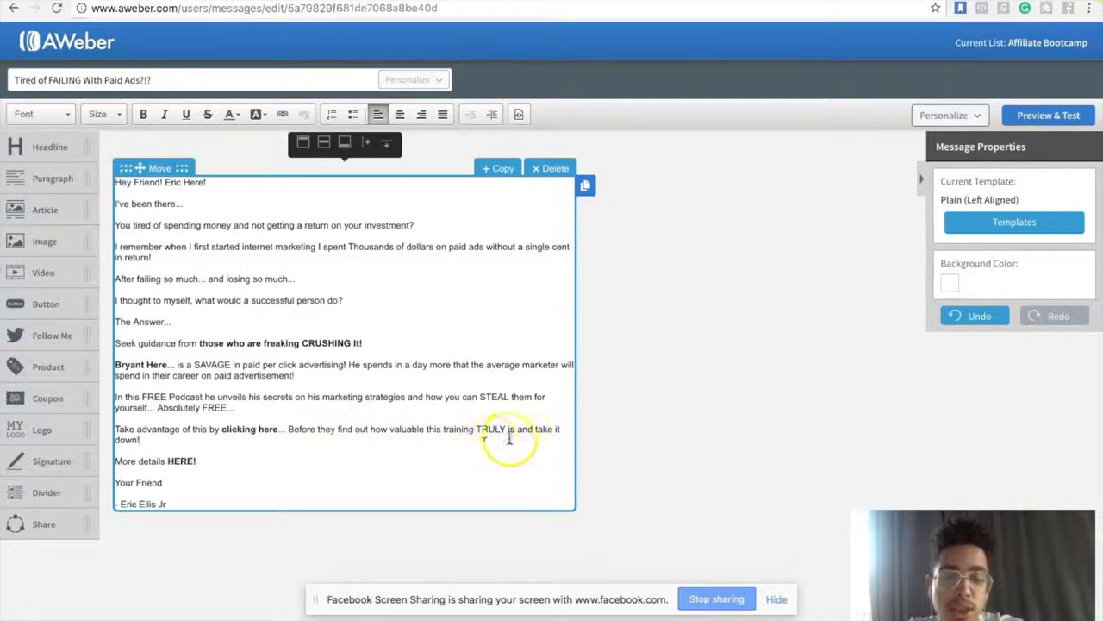
left_click(361, 454)
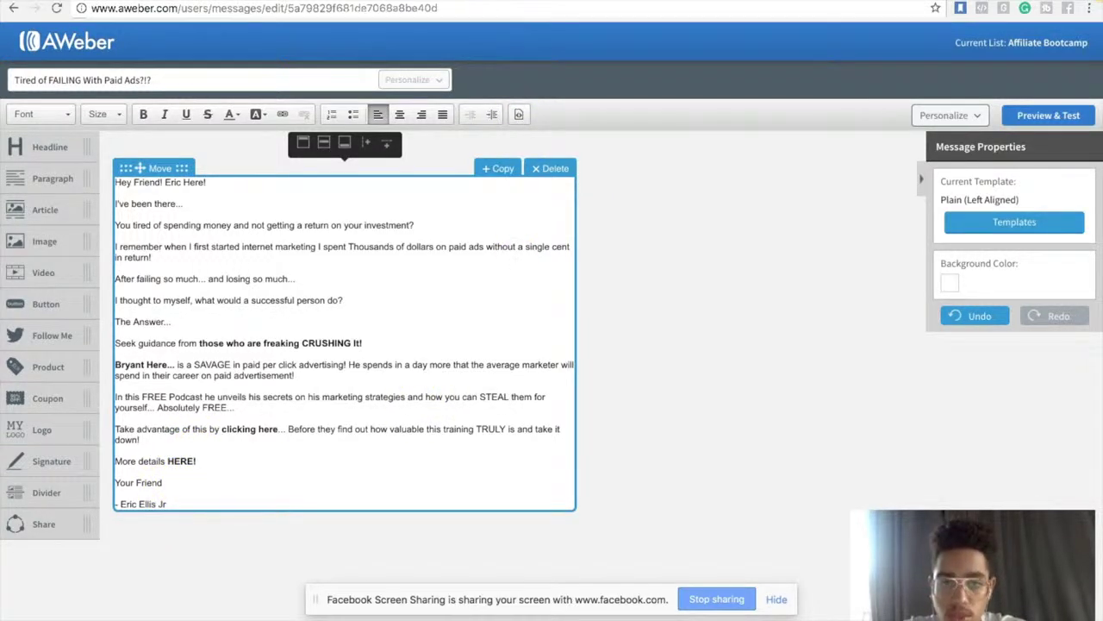
Step: Switch to the ClickFunnels podcast episode page to check its web address and return to the AWeber email
key("ctrl+Tab")
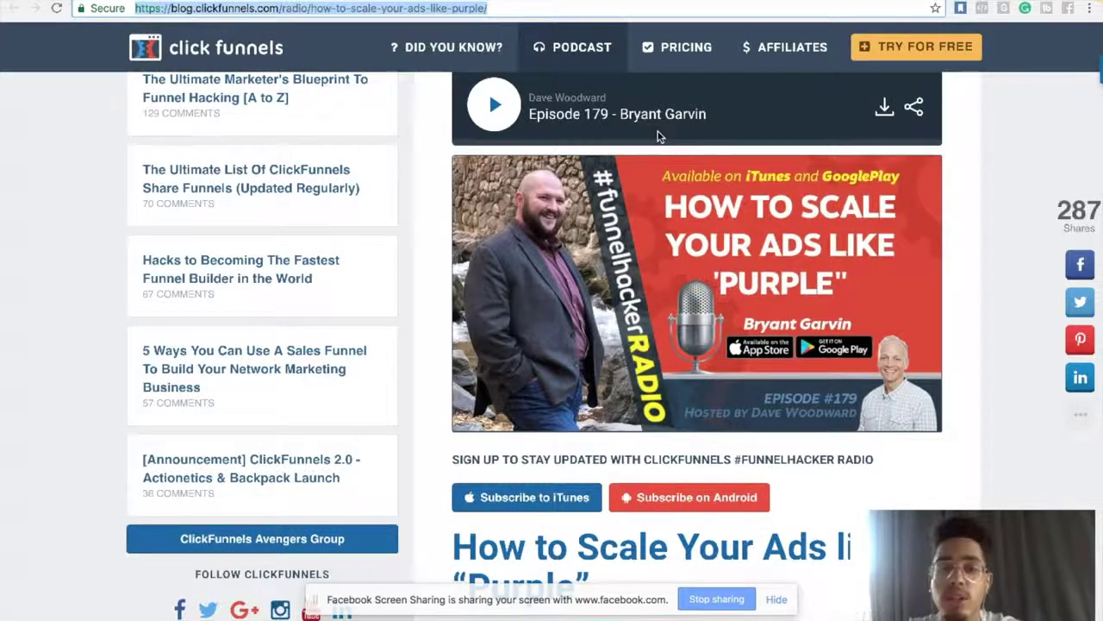
mouse_move(703, 259)
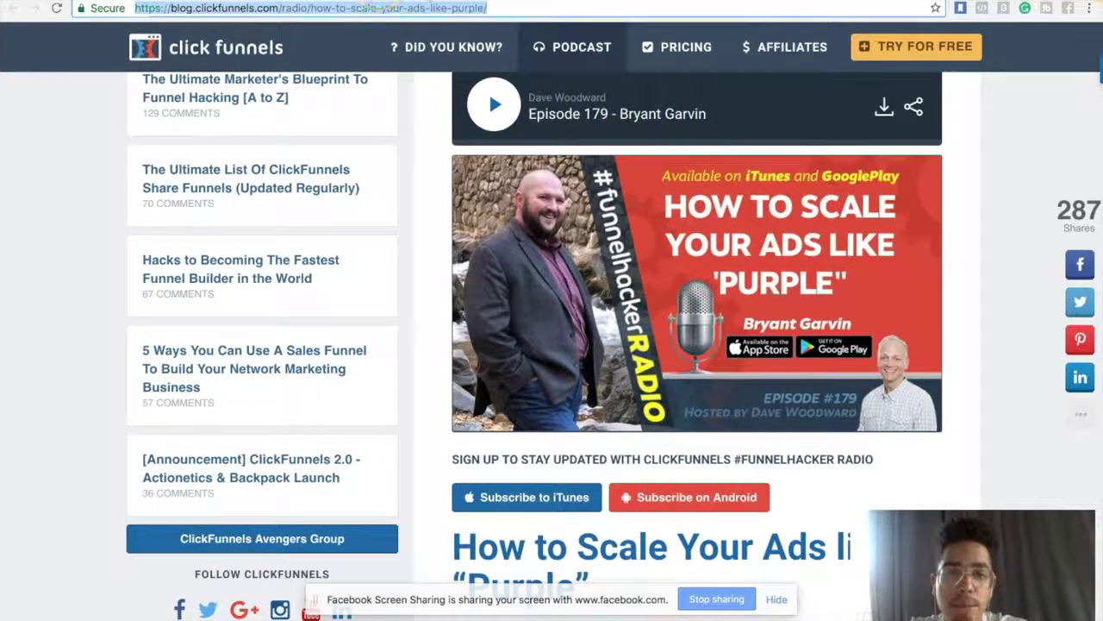
key("ctrl+Tab")
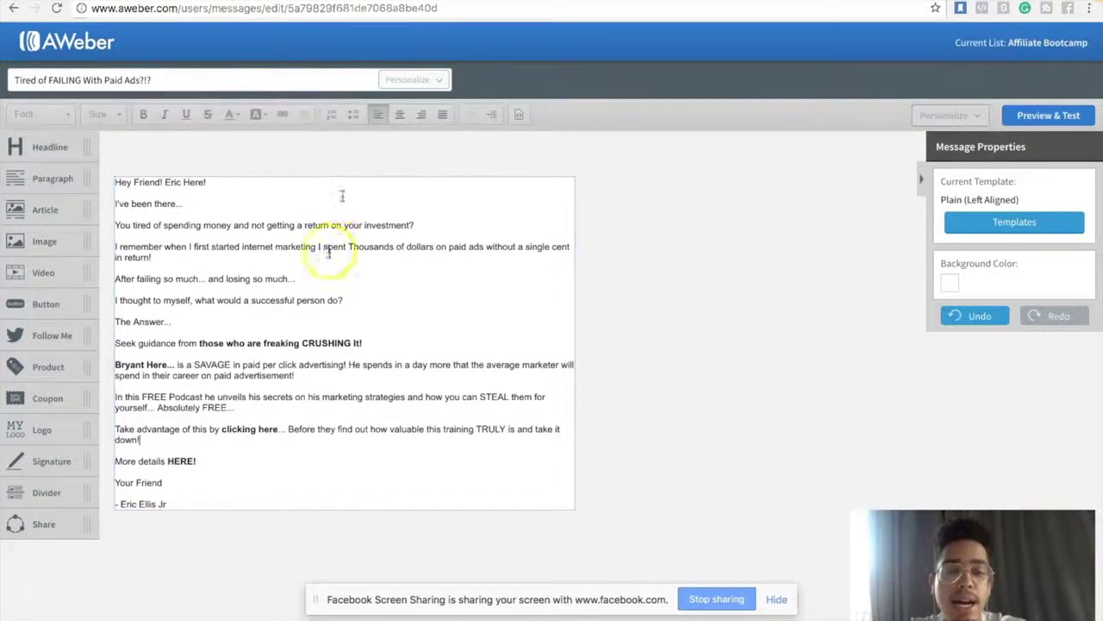
left_click(325, 247)
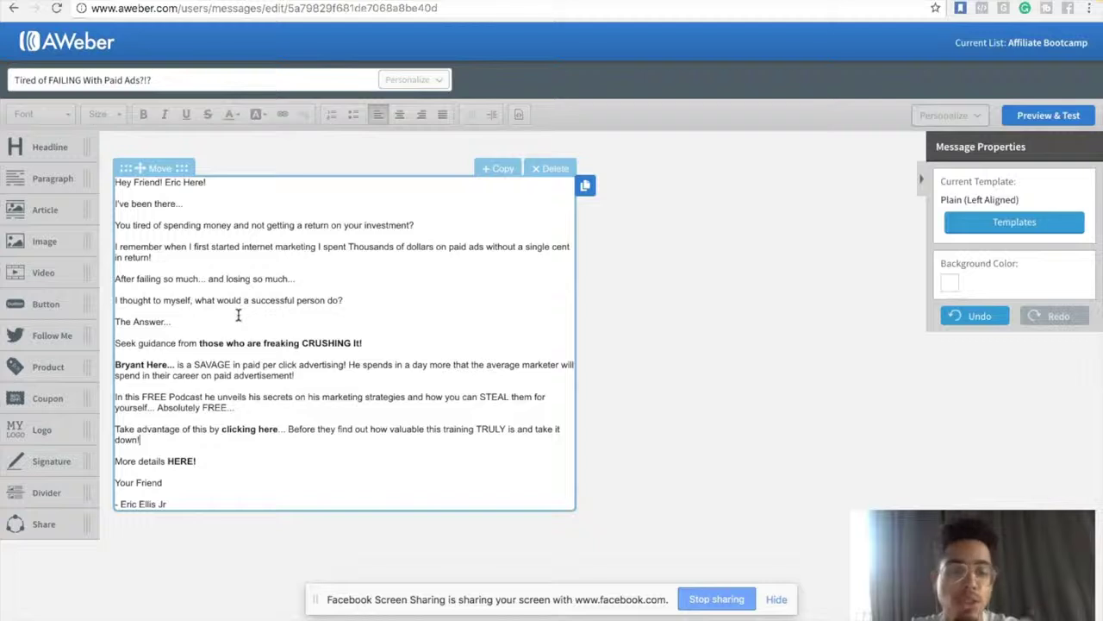
left_click_drag(197, 343, 364, 342)
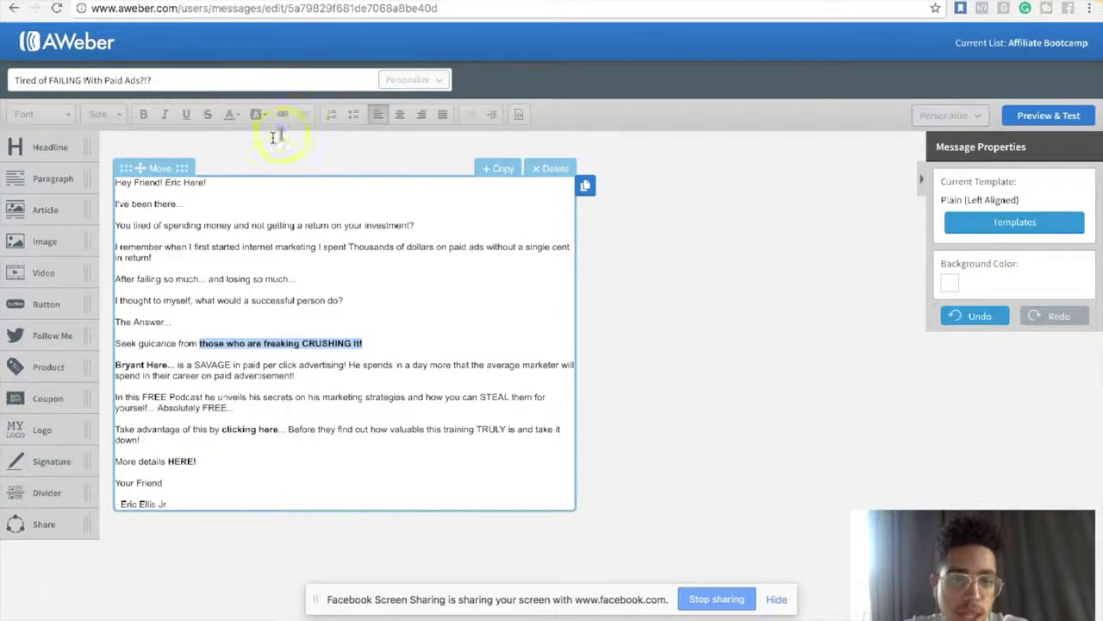
left_click(325, 331)
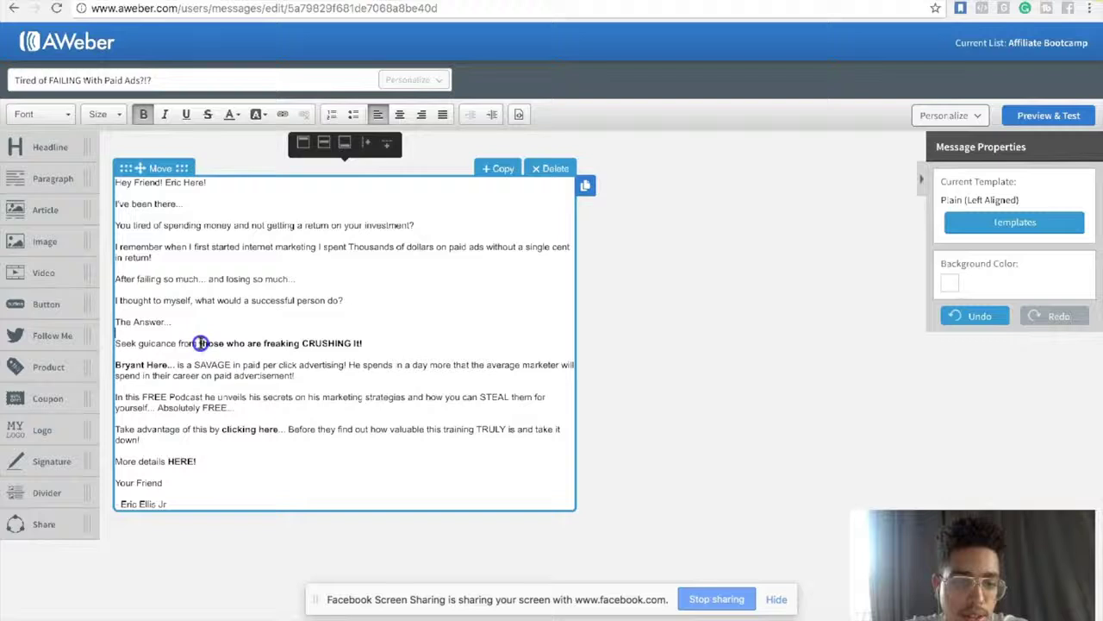
left_click_drag(363, 343, 200, 343)
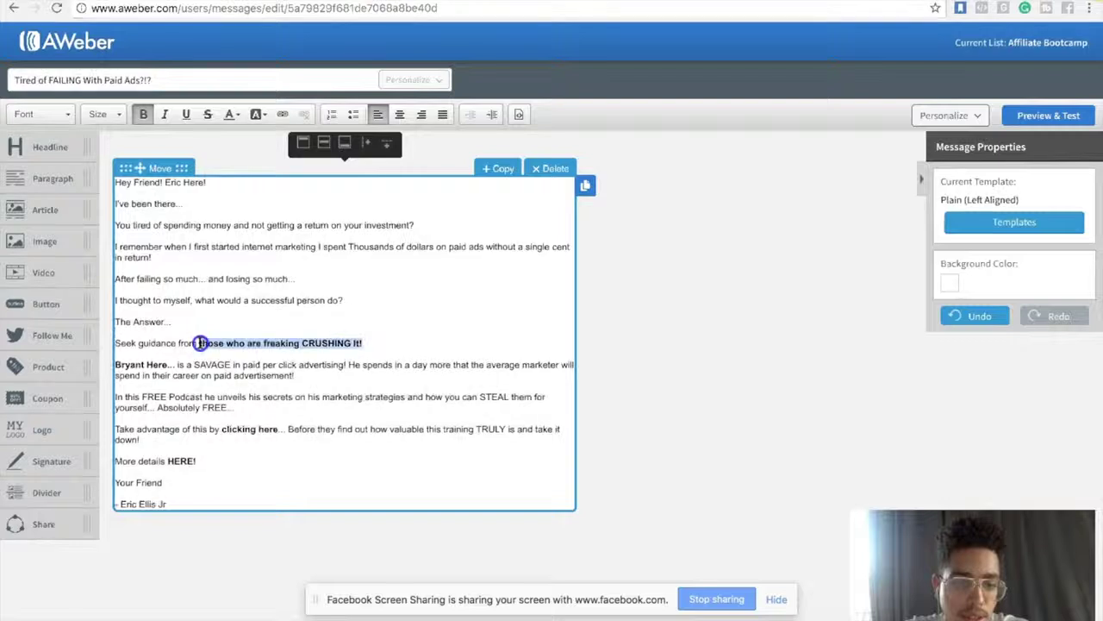
left_click(282, 115)
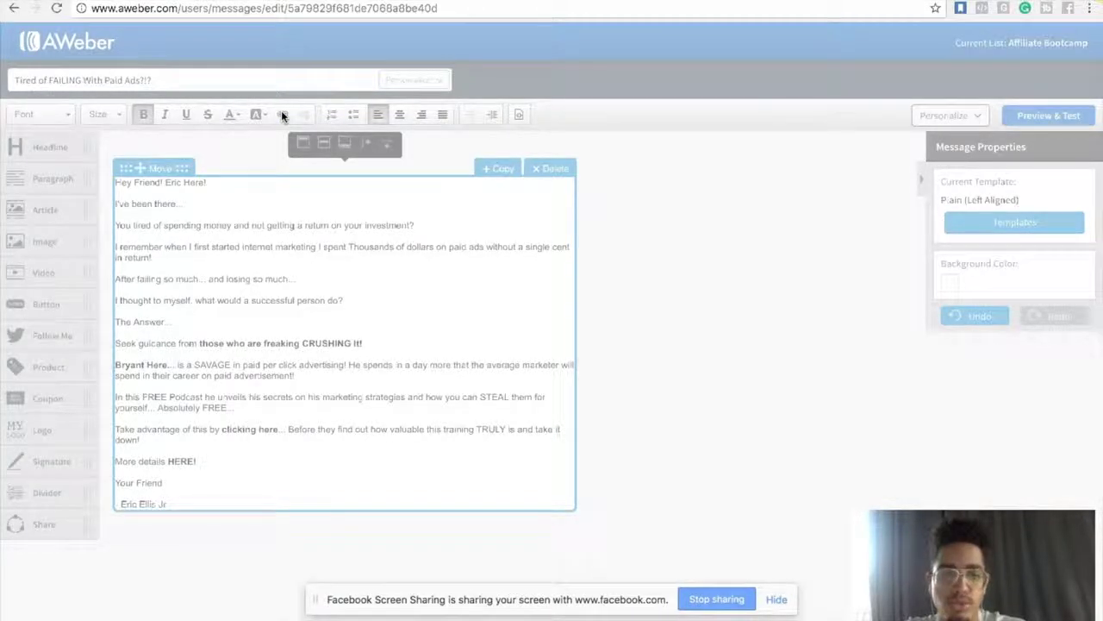
left_click(537, 317)
key("ctrl+v")
left_click(675, 463)
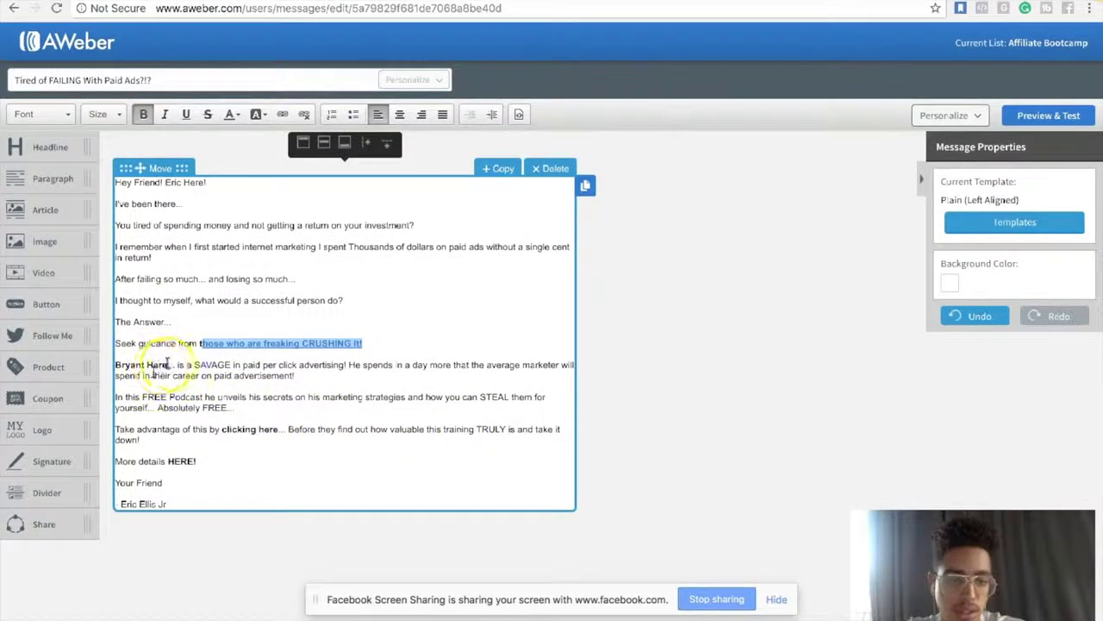
Step: Link the bold opening words of the "SAVAGE in paid per click advertising" paragraph to the same podcast episode URL
left_click_drag(173, 363, 112, 364)
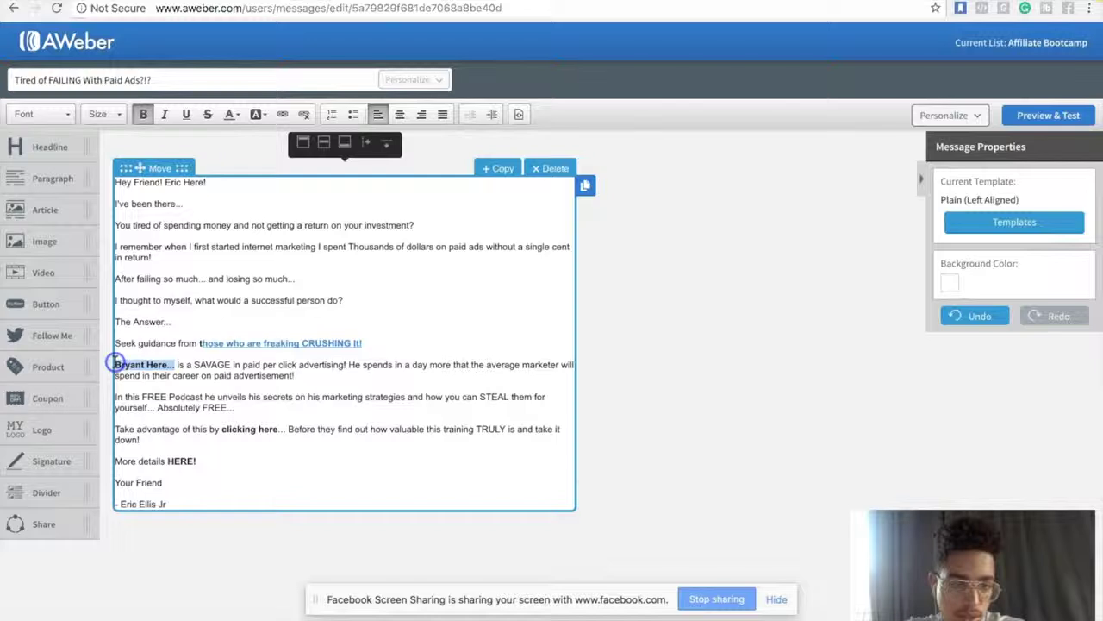
left_click(282, 118)
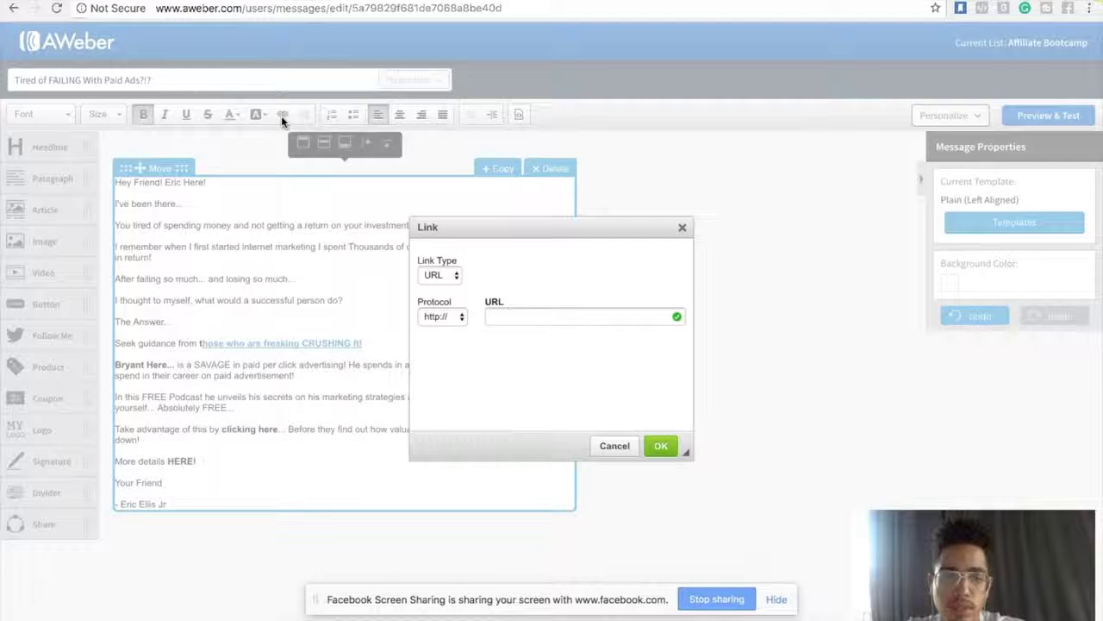
left_click(558, 319)
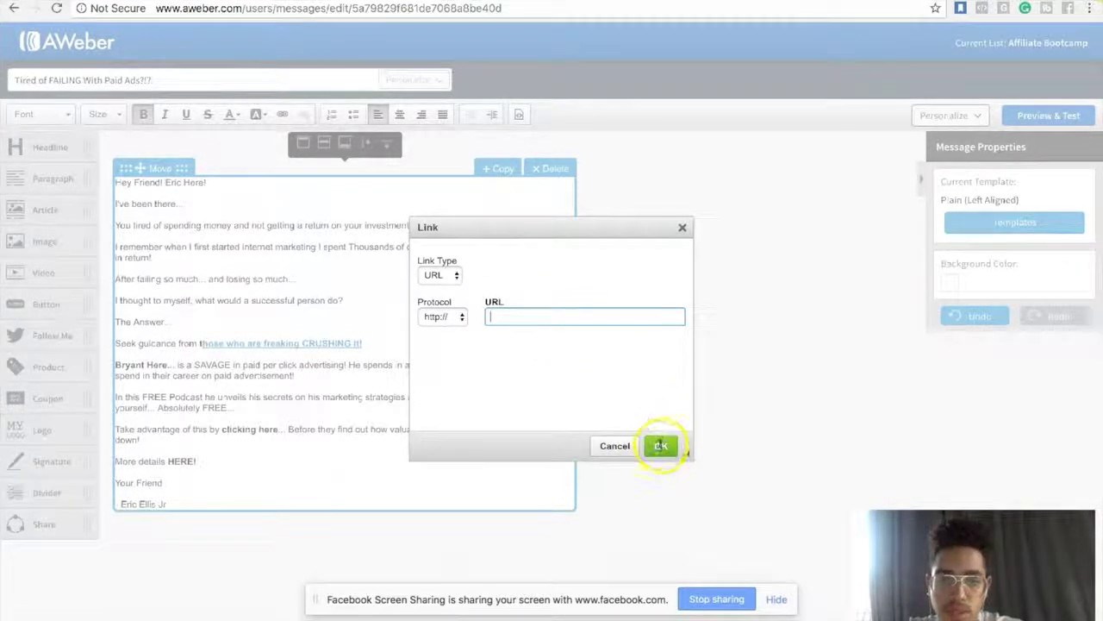
key("ctrl+v")
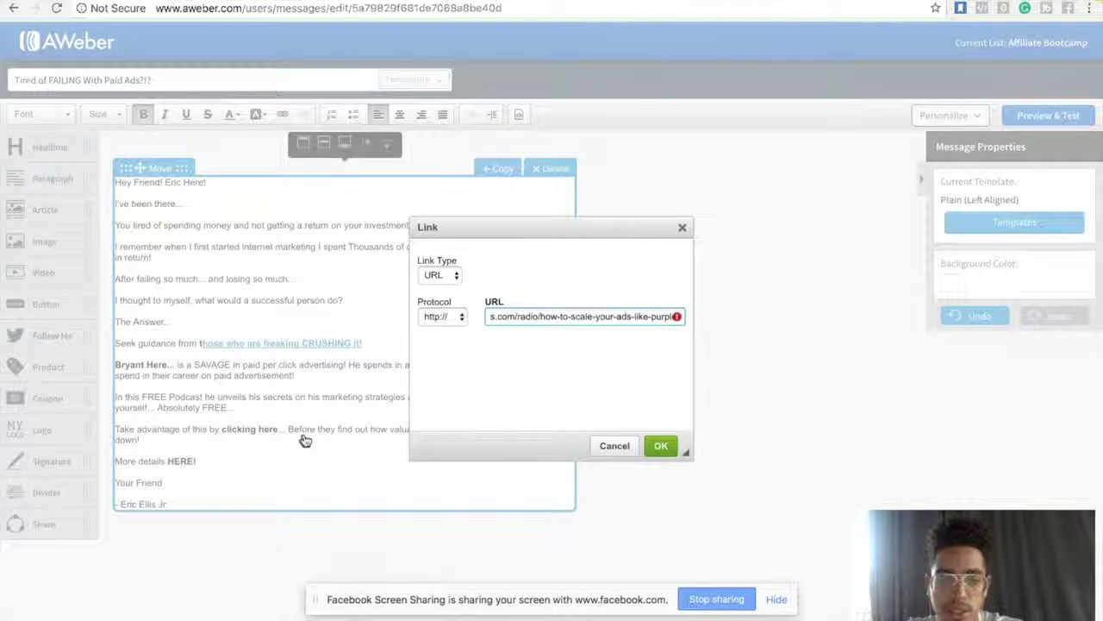
key("Return")
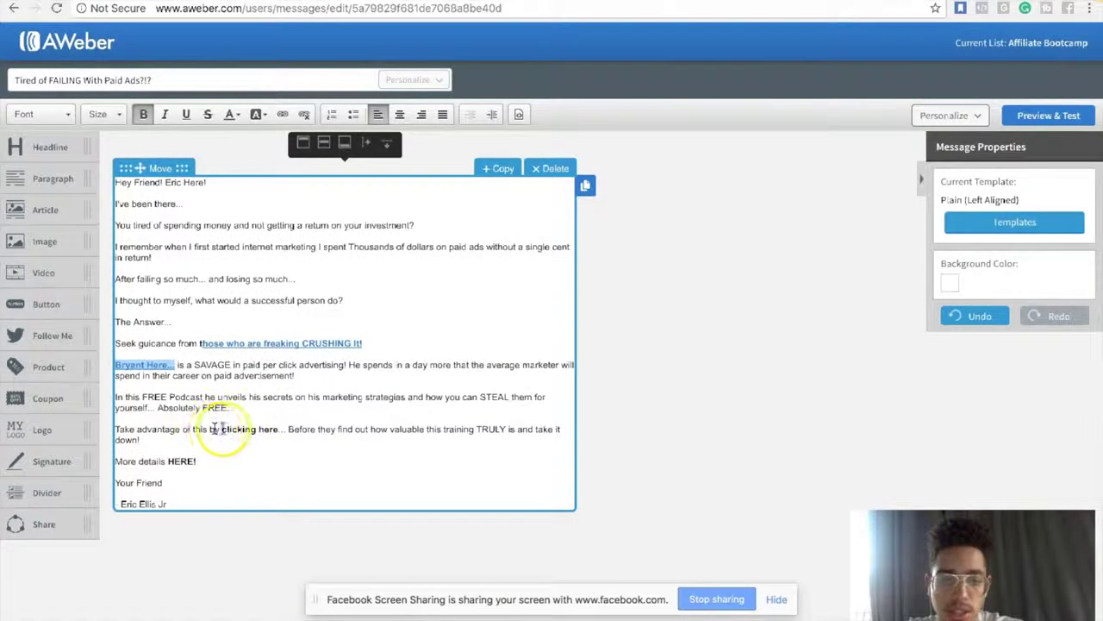
Step: Link "clicking here" in the "Take advantage of this" sentence to the ClickFunnels podcast episode URL
left_click_drag(221, 429, 278, 431)
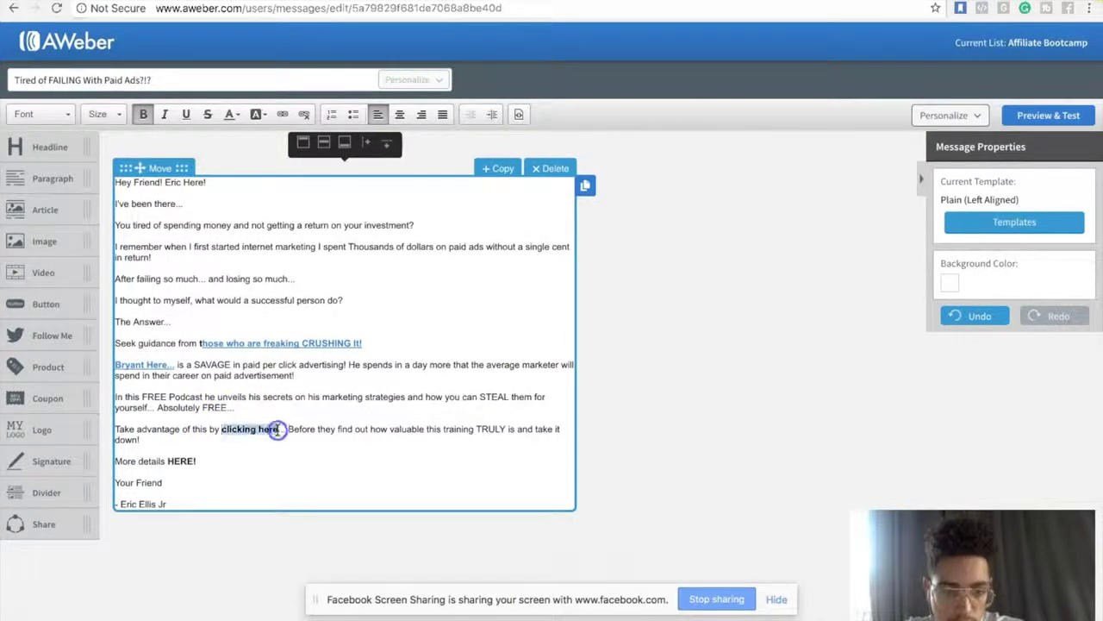
left_click(285, 115)
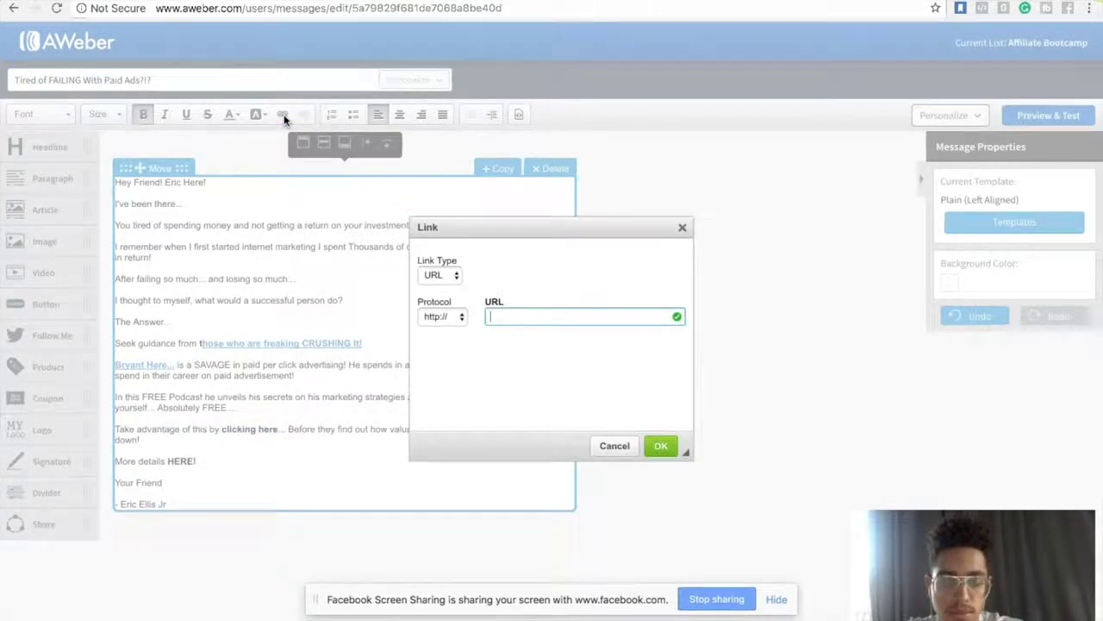
key("ctrl+v")
left_click(661, 446)
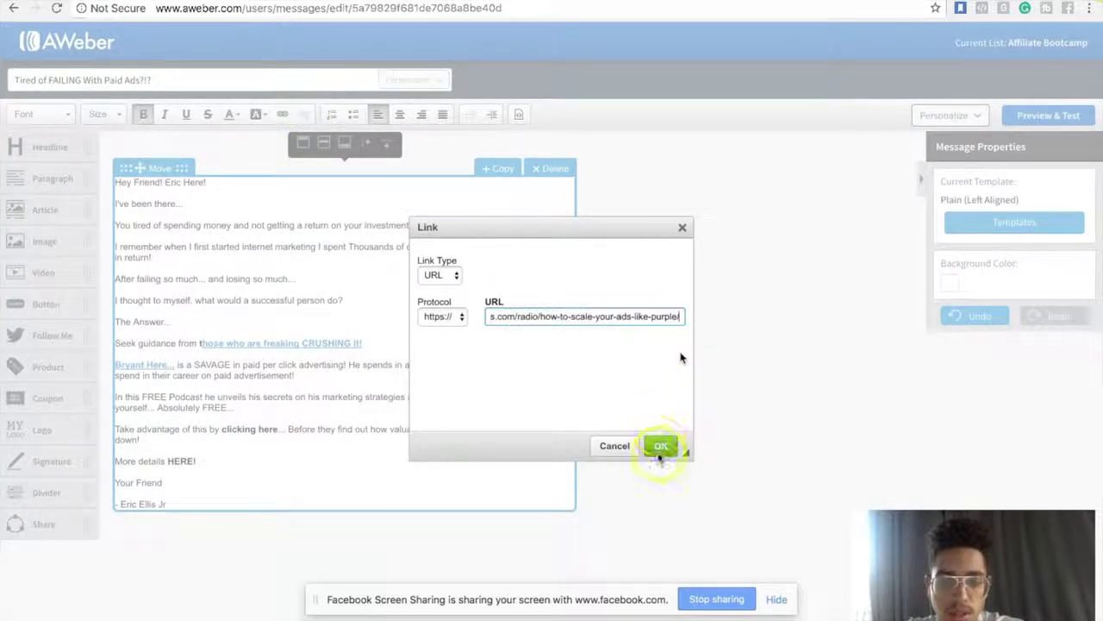
Step: Link "HERE!" in the "More details" line to the ClickFunnels podcast episode URL
left_click_drag(681, 358, 197, 461)
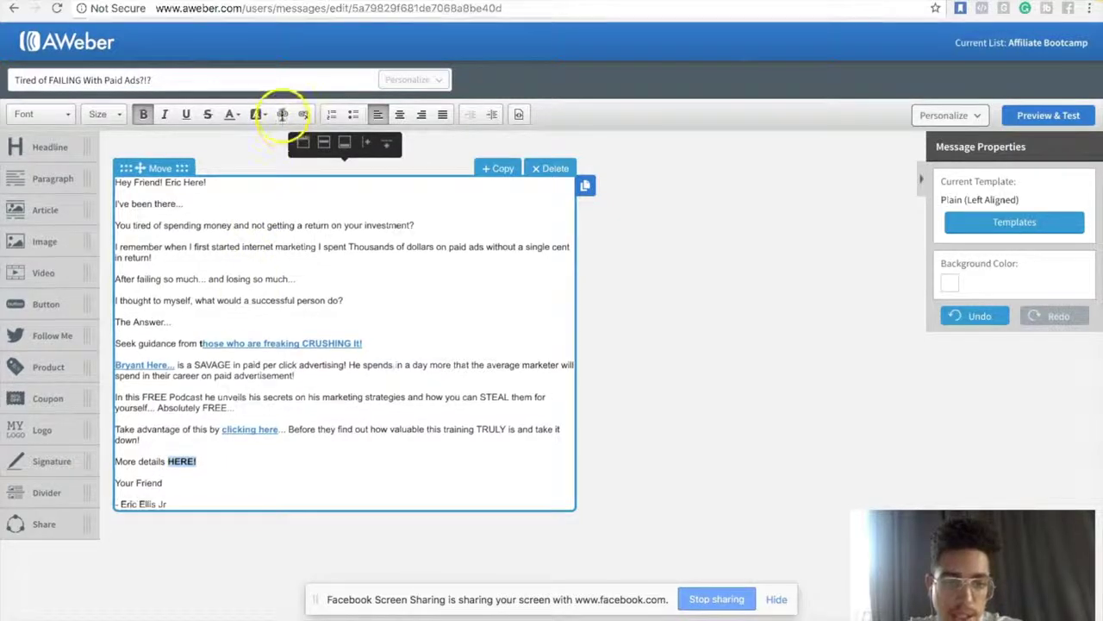
left_click(281, 114)
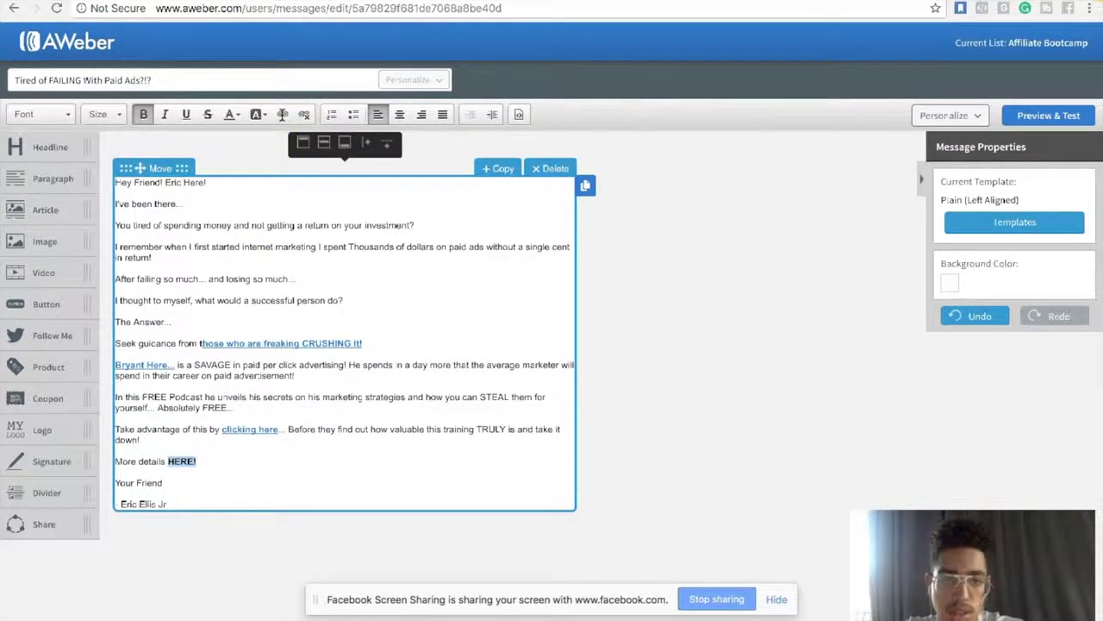
left_click(282, 116)
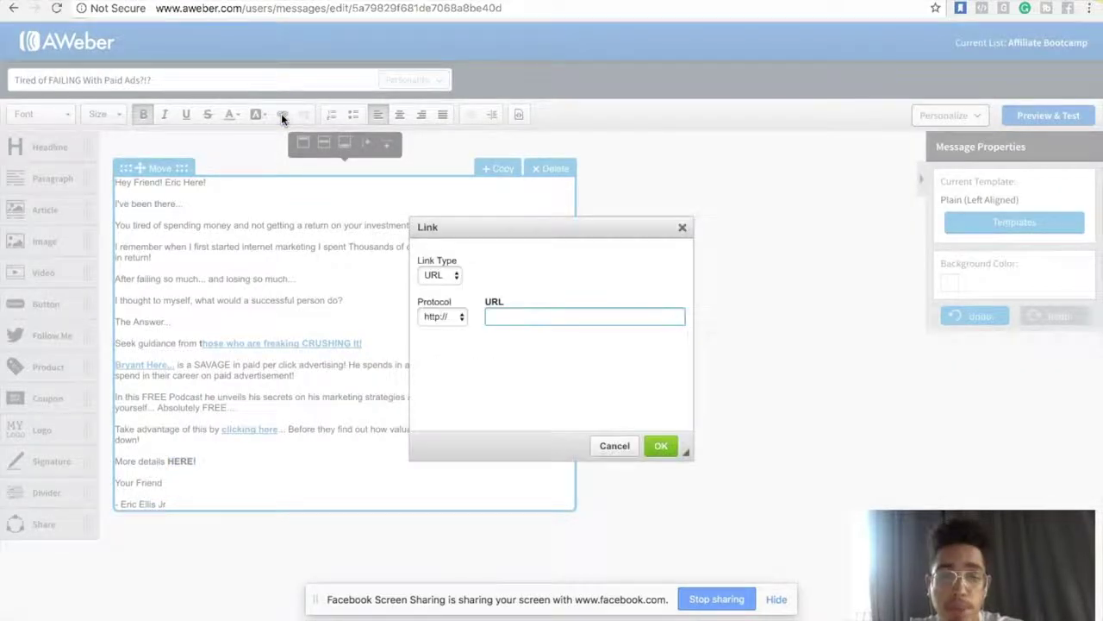
key("ctrl+v")
left_click(663, 445)
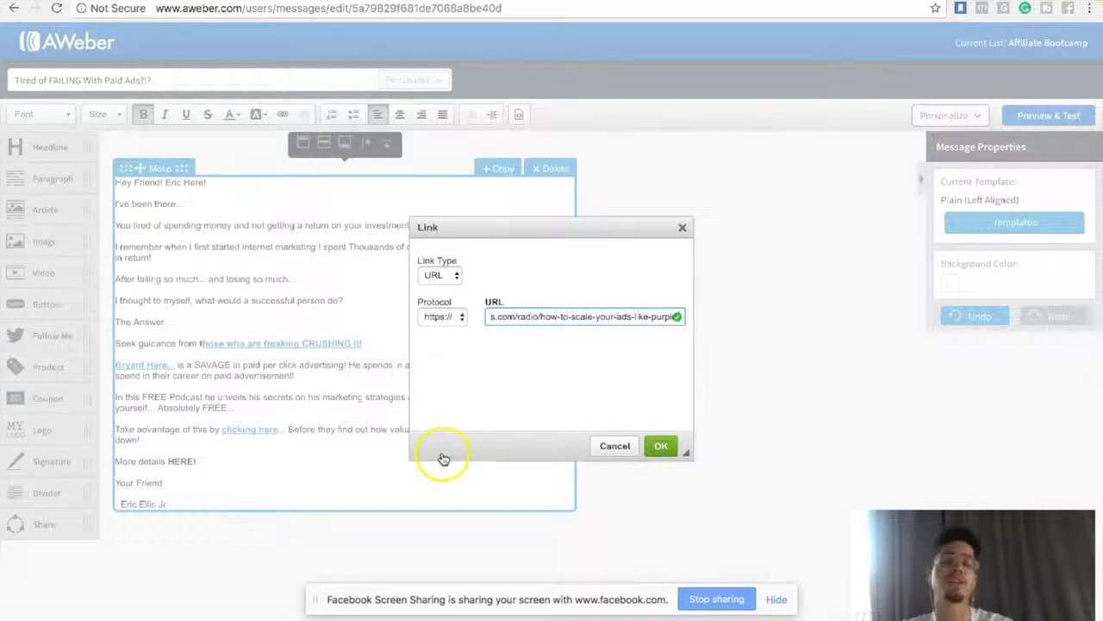
key("Return")
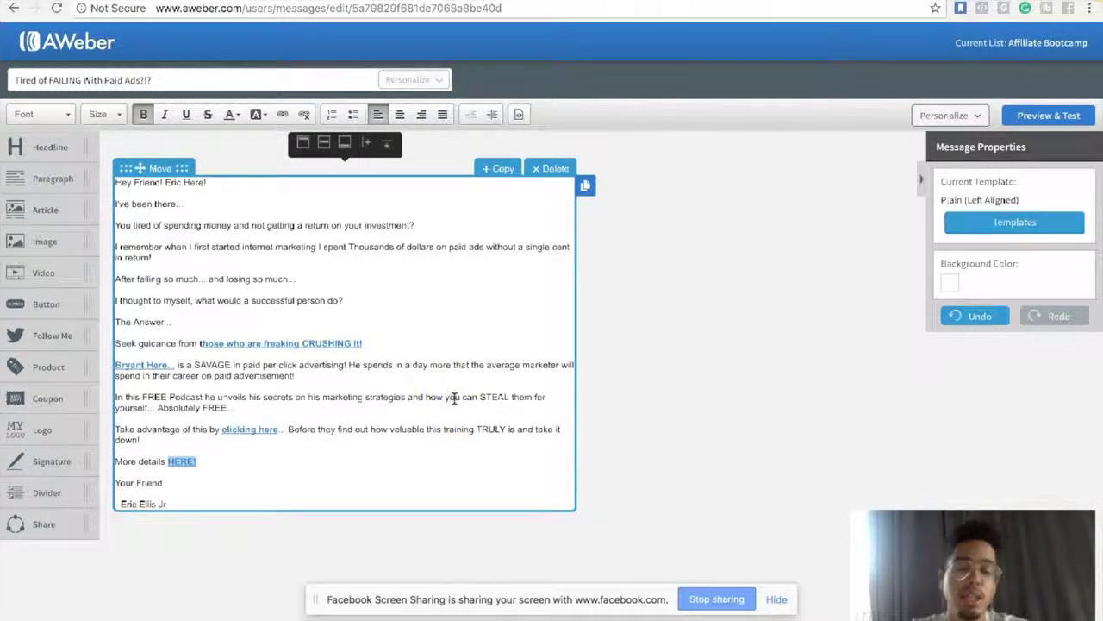
left_click(454, 398)
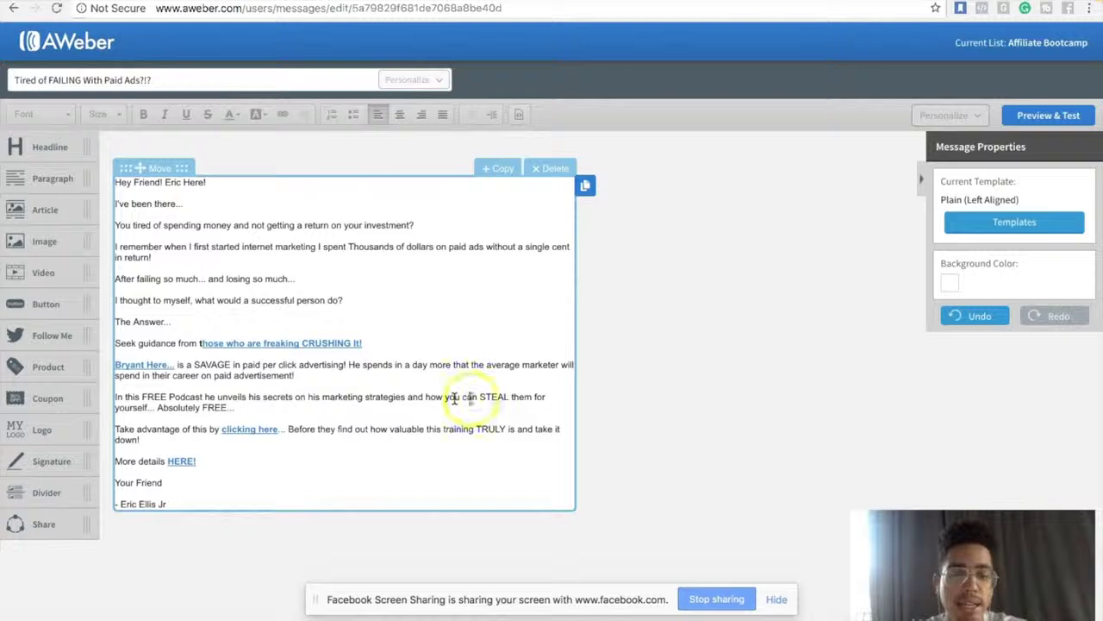
left_click(674, 425)
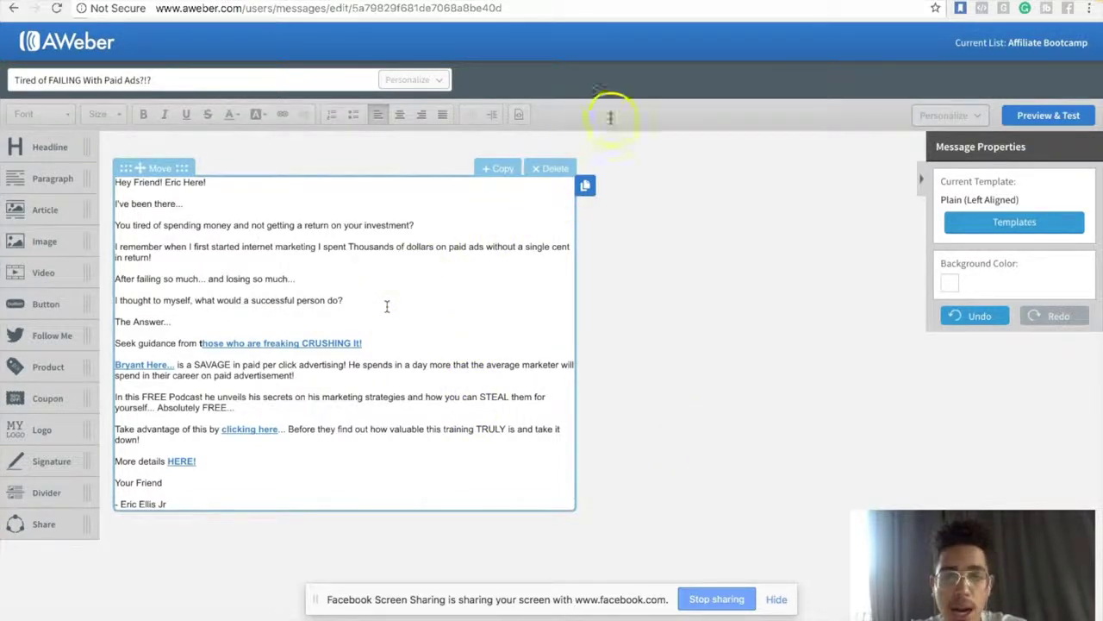
left_click(675, 35)
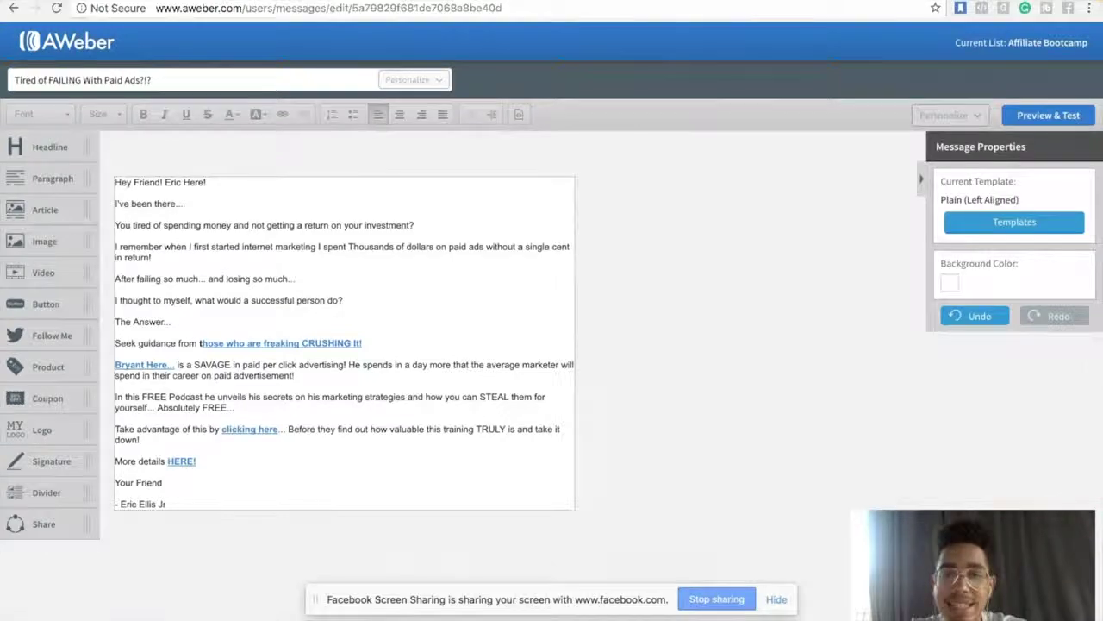
Step: Look over the ClickFunnels podcast episode page on scaling ads like Purple, and return to the AWeber message
key("ctrl+Tab")
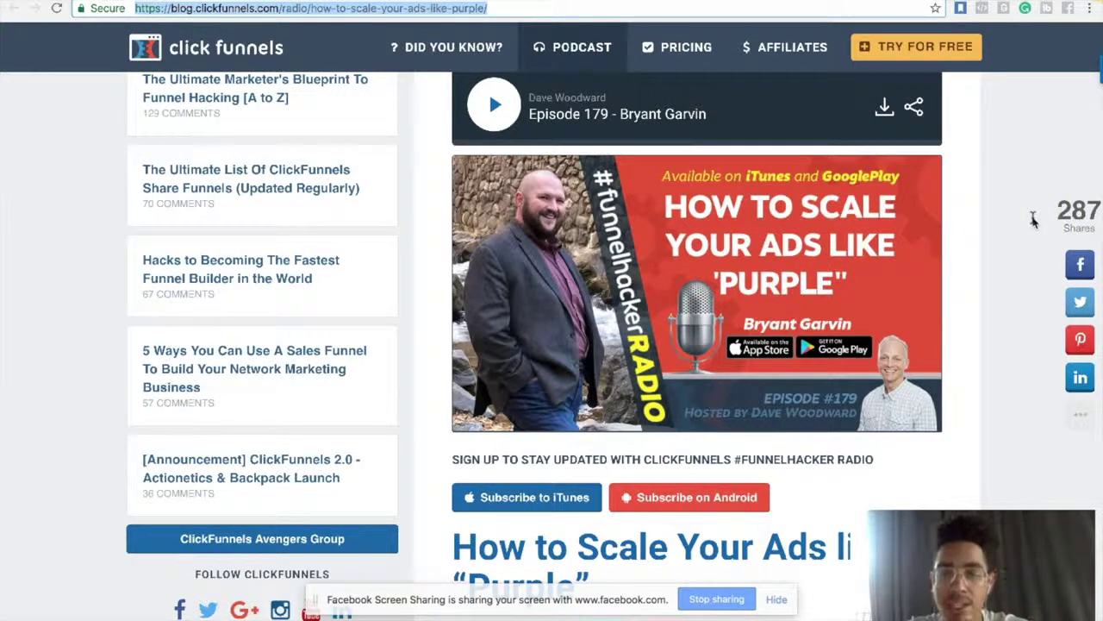
left_click(506, 7)
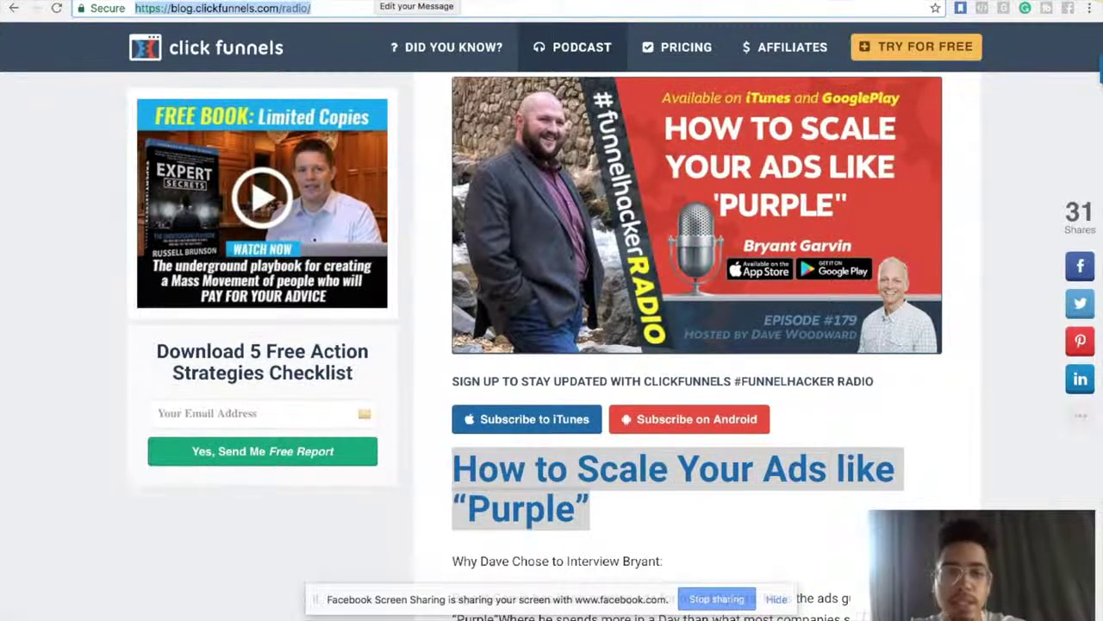
left_click(371, 4)
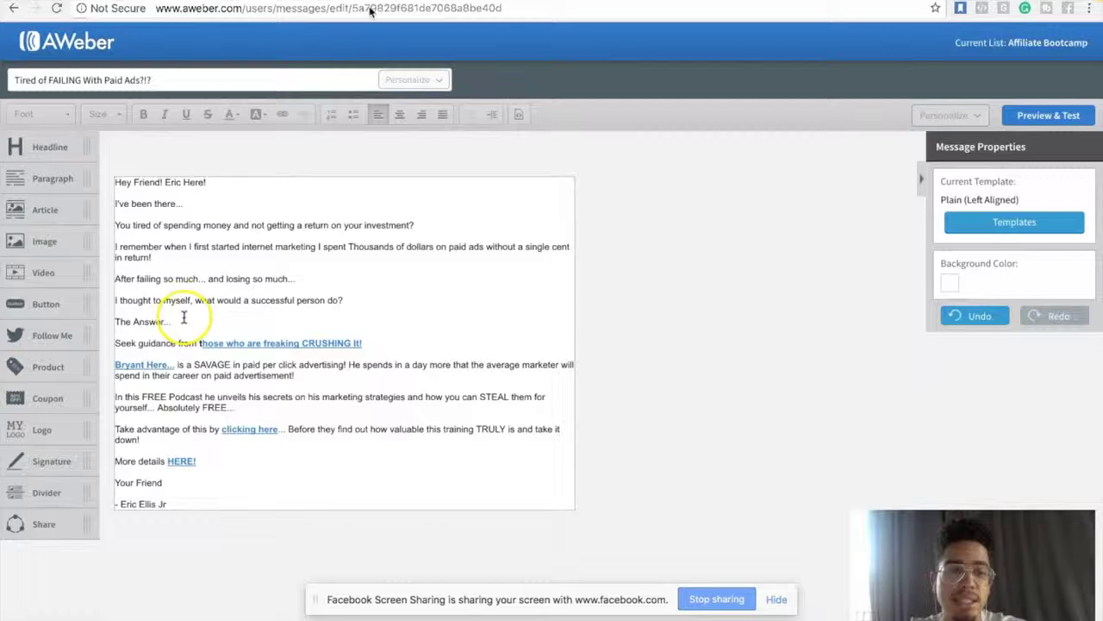
Step: Review the email's subject line, body text and linked phrases from the greeting to the sign-off
left_click(160, 86)
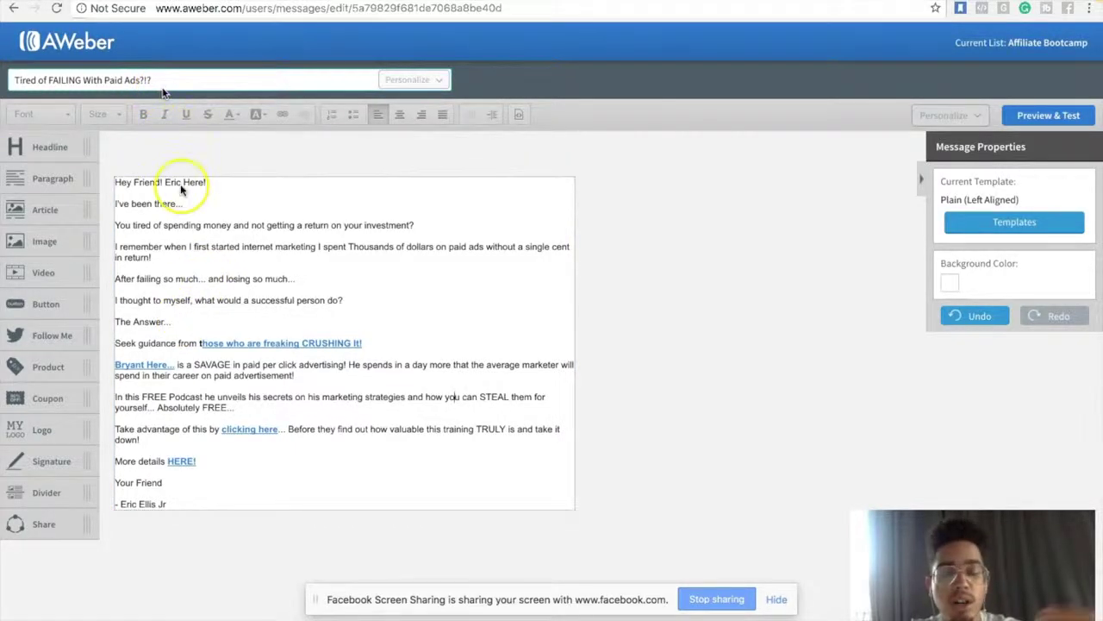
left_click(186, 212)
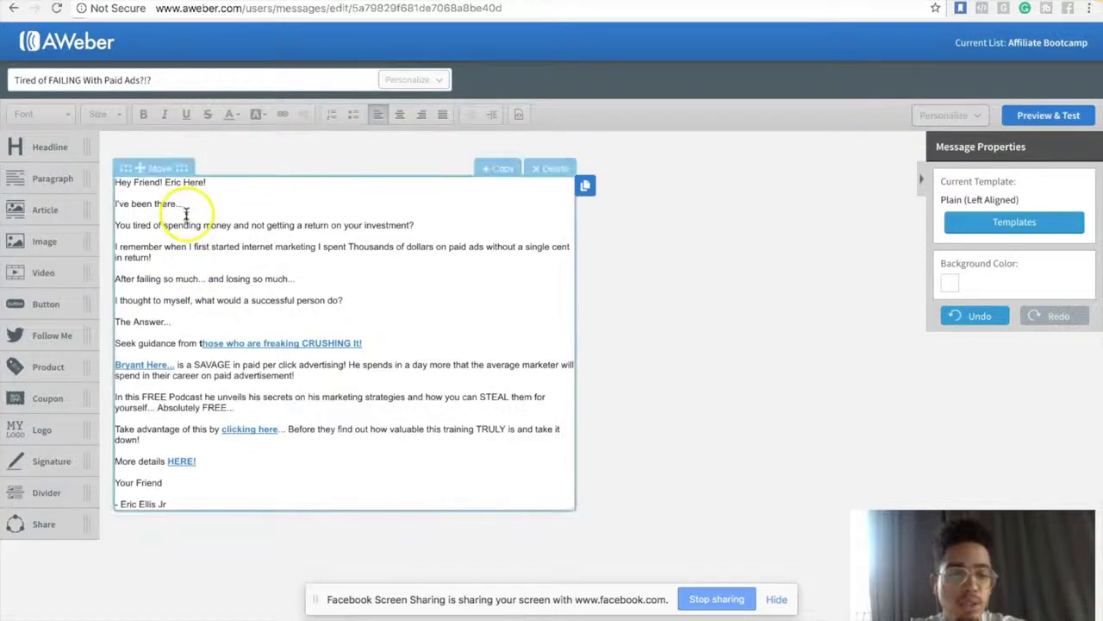
left_click(222, 259)
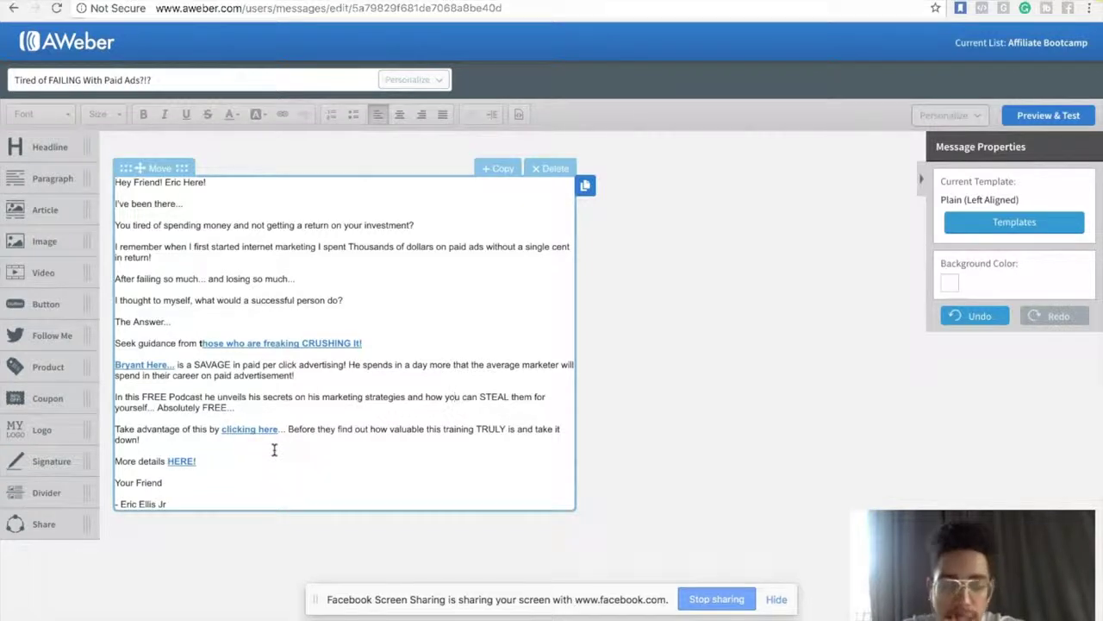
left_click(843, 612)
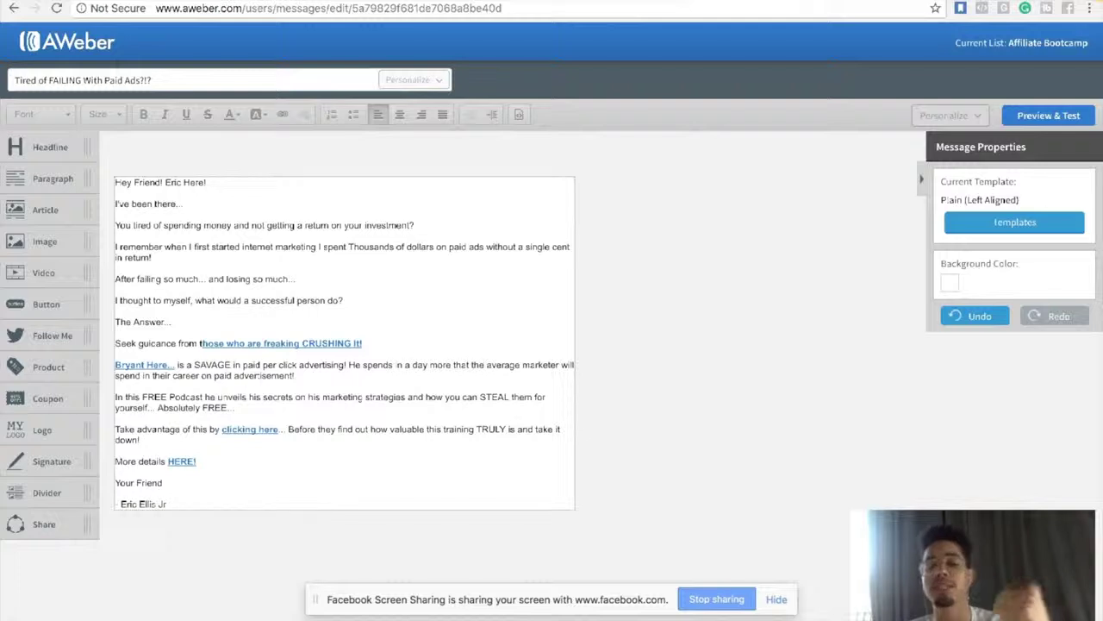
left_click(543, 441)
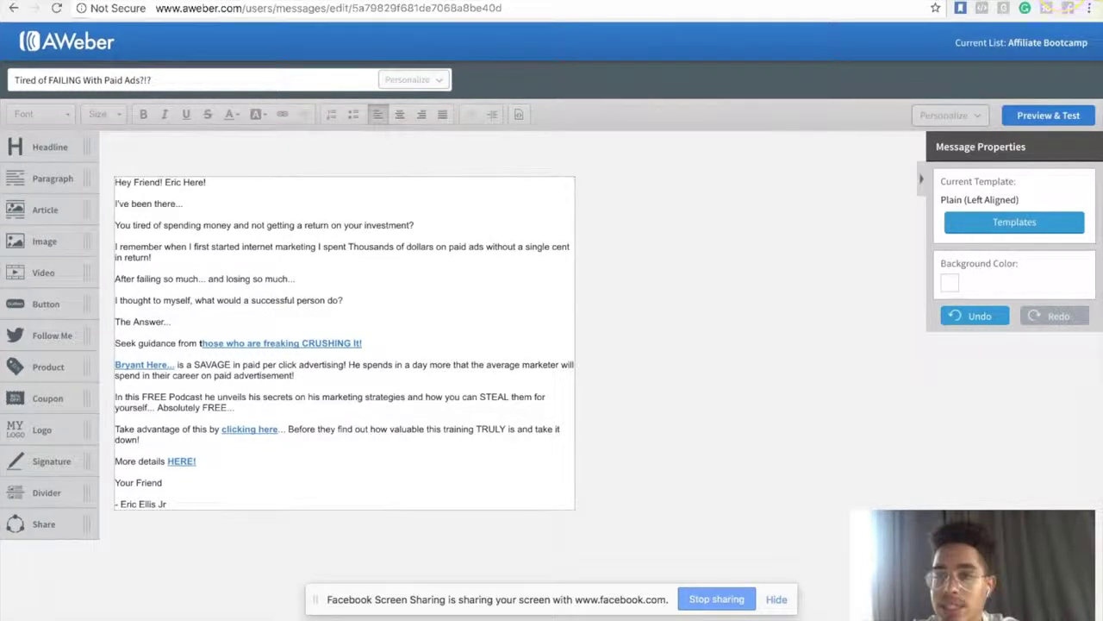
Step: Try to open clickfunnels.com in a new browser tab
left_click(1067, 7)
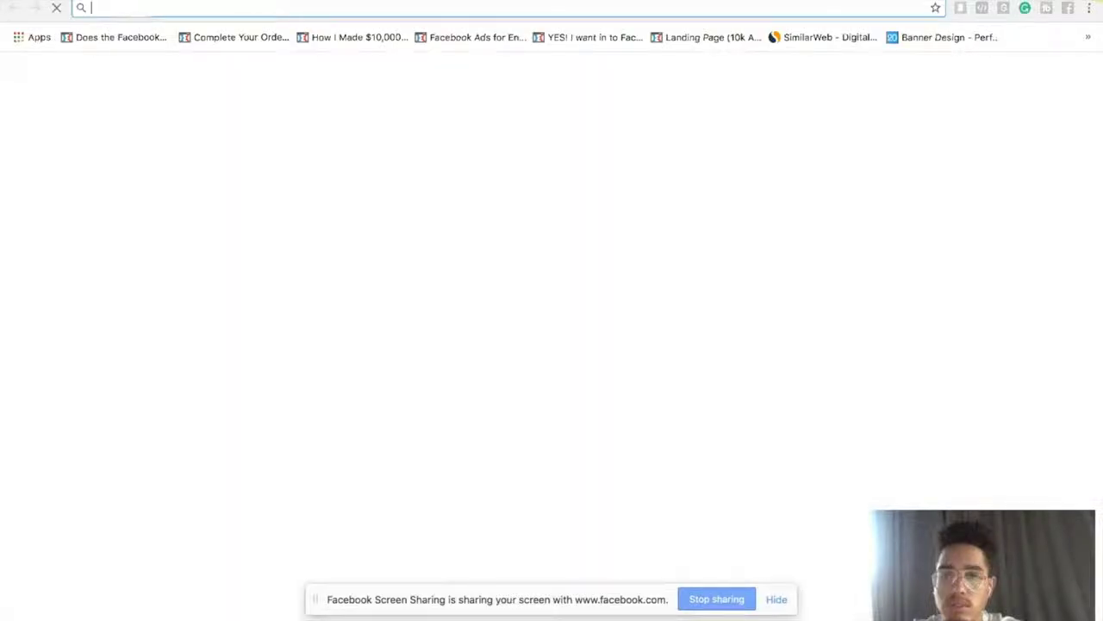
type("c")
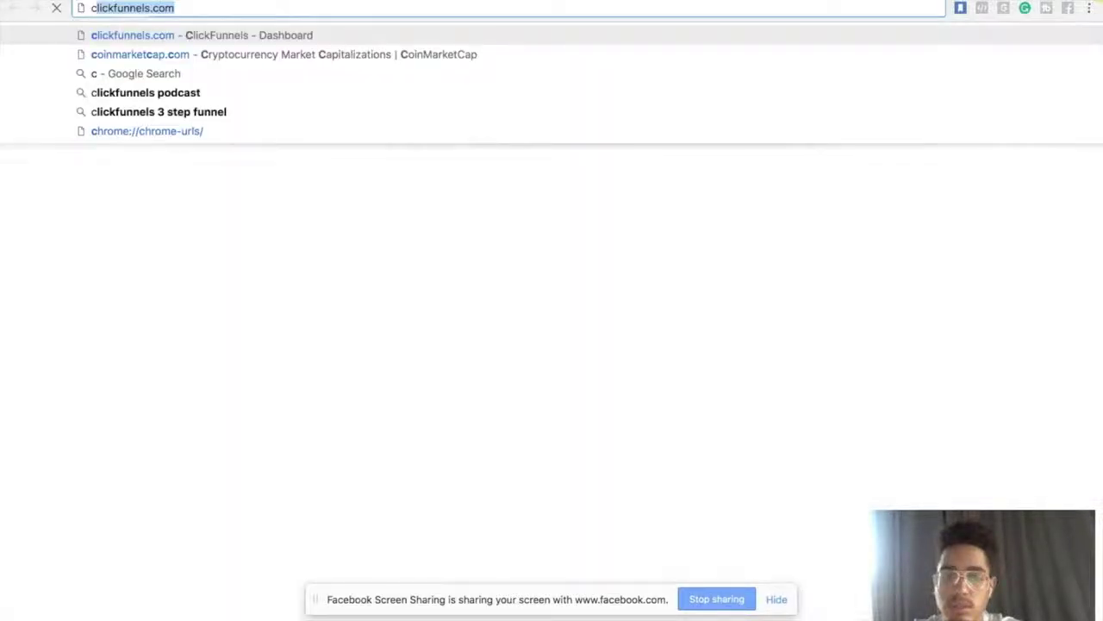
type("lick")
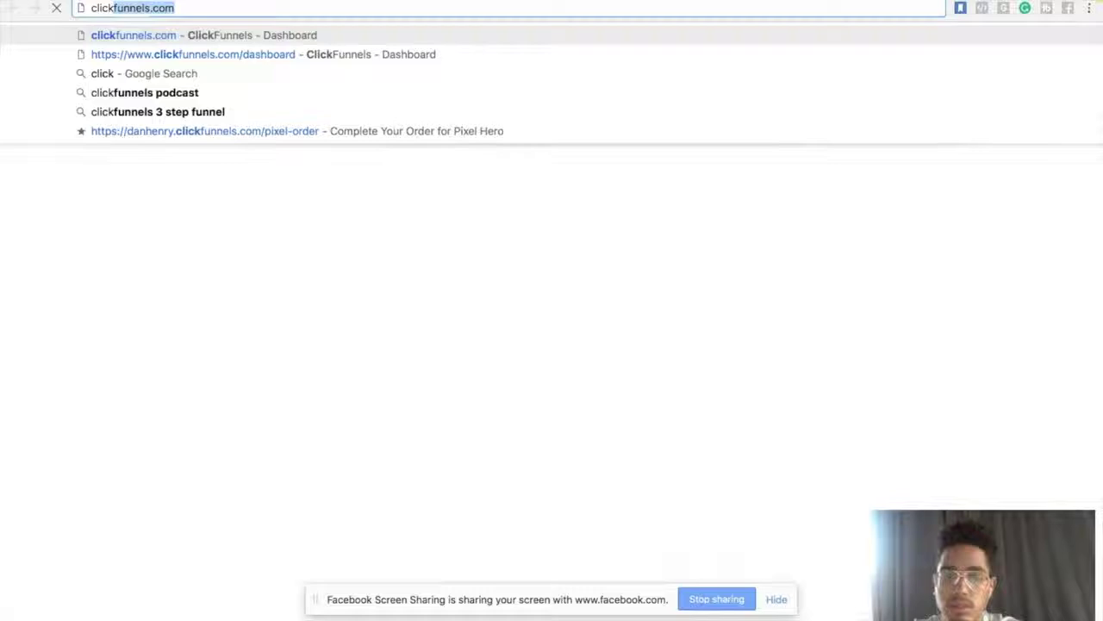
key("Return")
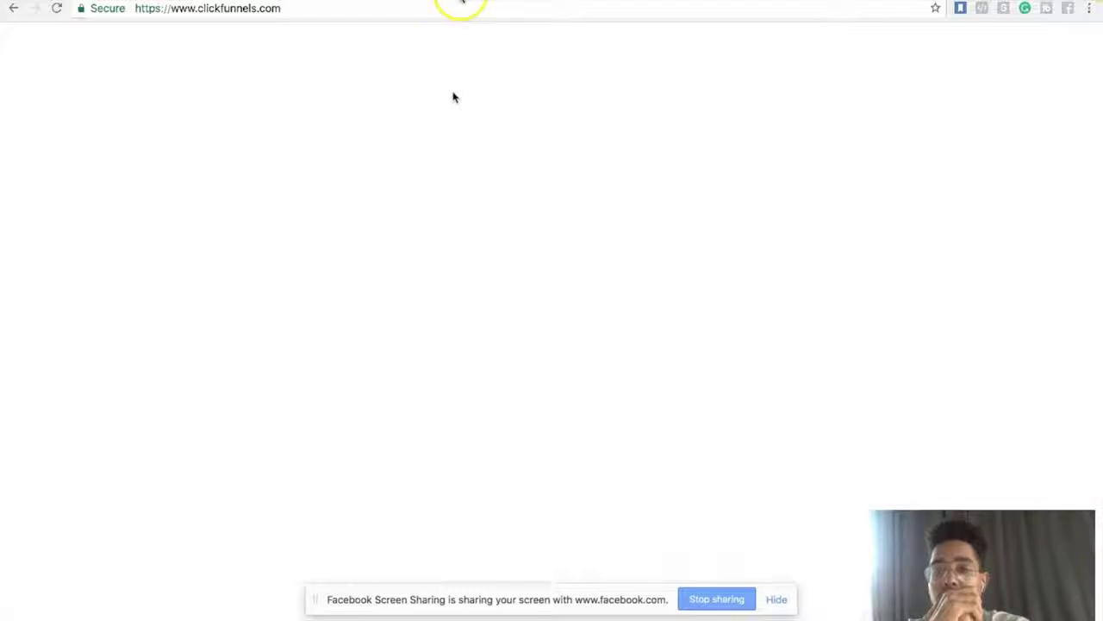
Step: Open the Simple Affiliate Funnel opt-in page and examine its headline, funnel diagram and email form
left_click(450, 8)
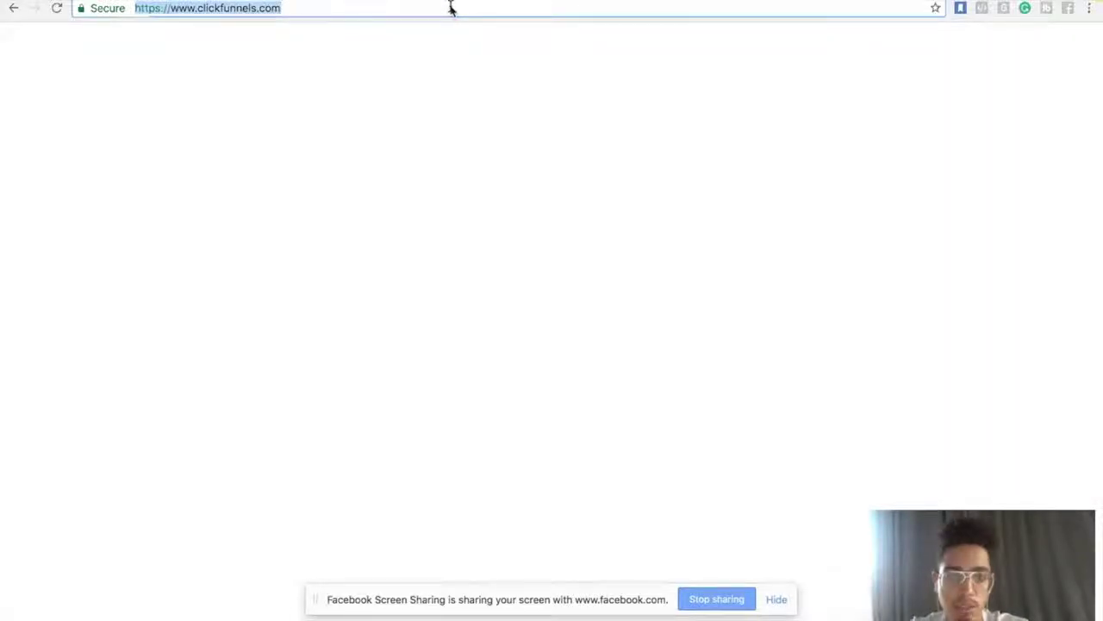
type("simpl")
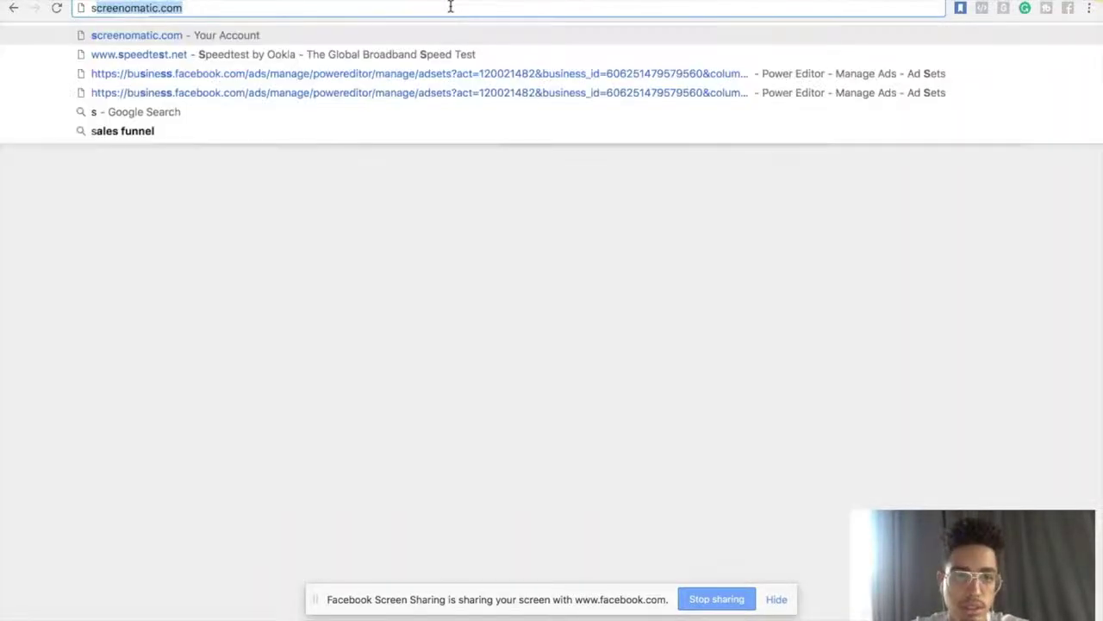
key("Return")
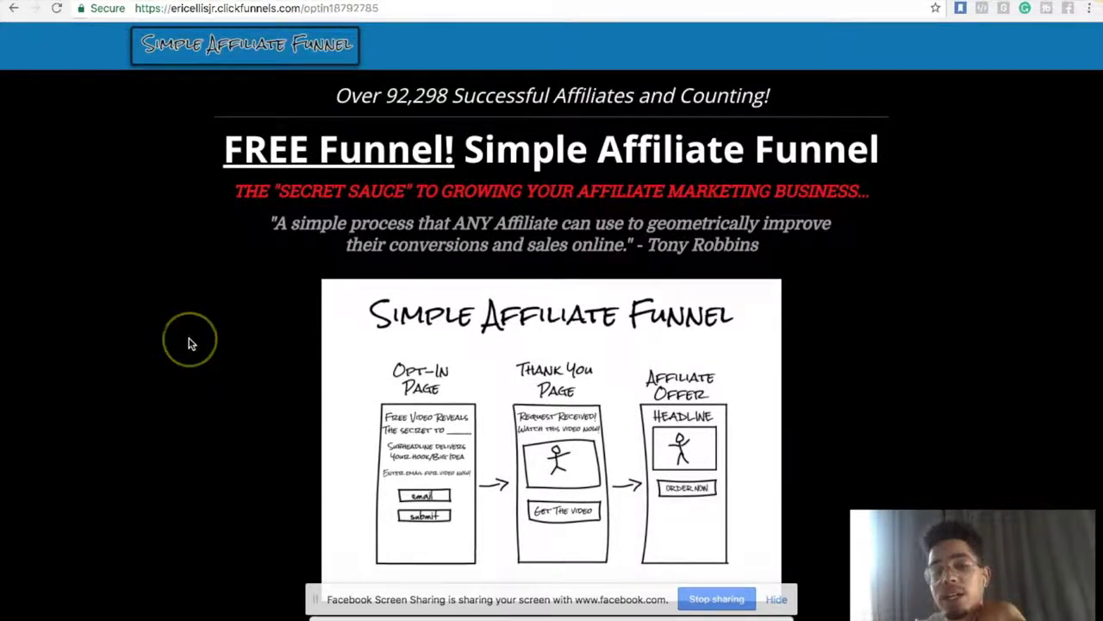
scroll(191, 343, "down", 3)
scroll(388, 500, "down", 1)
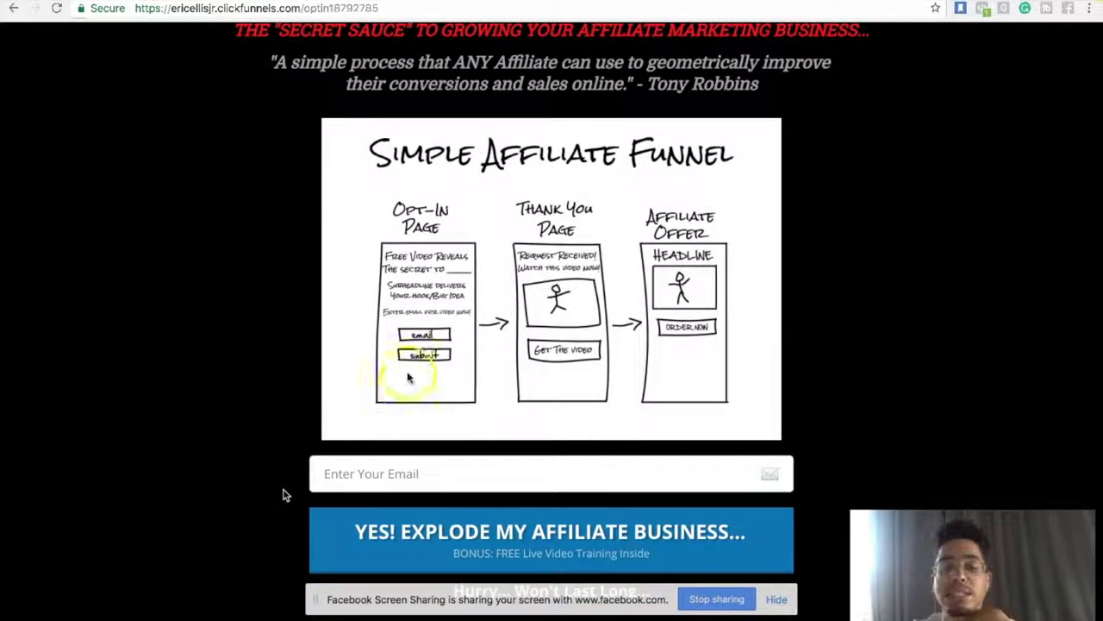
scroll(480, 391, "up", 3)
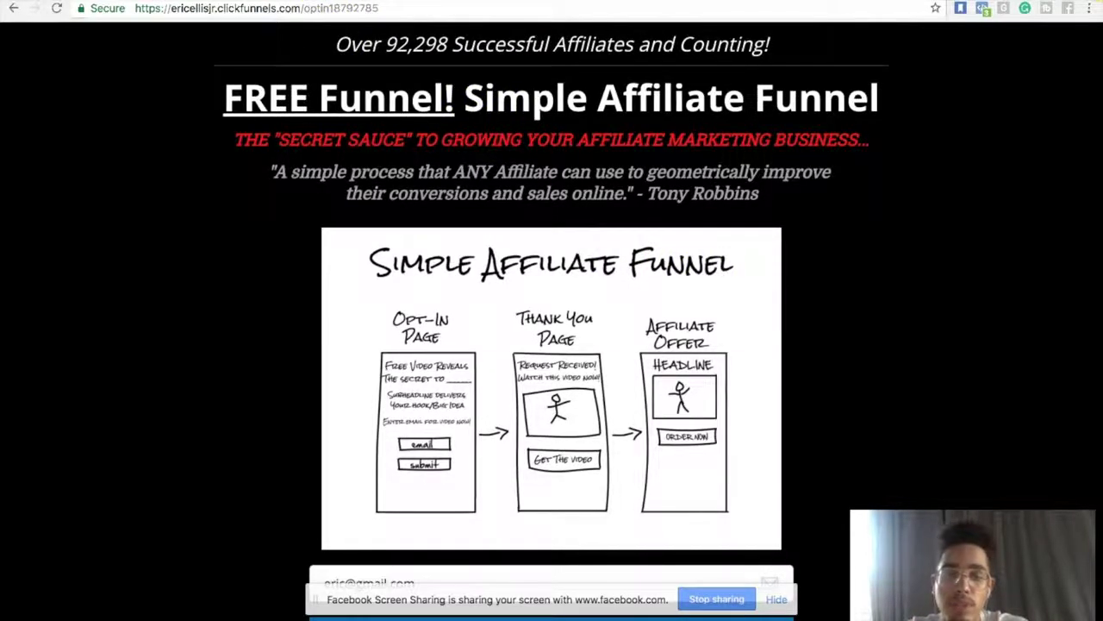
Step: Revisit the AWeber message, and switch to the Facebook tab to stop the screen sharing
key("ctrl+Tab")
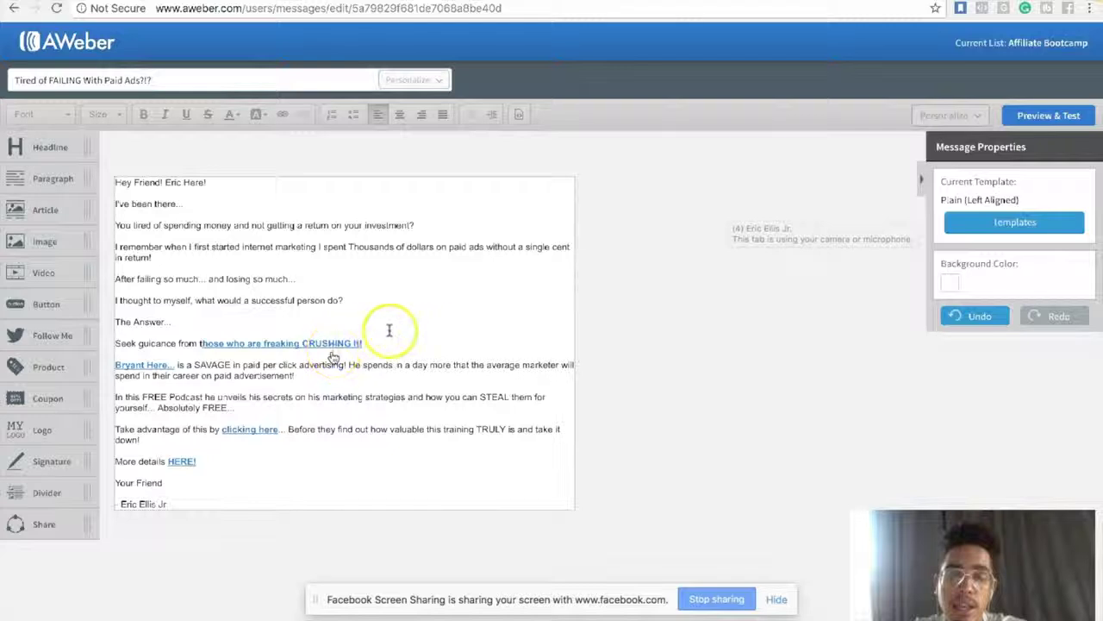
left_click(475, 317)
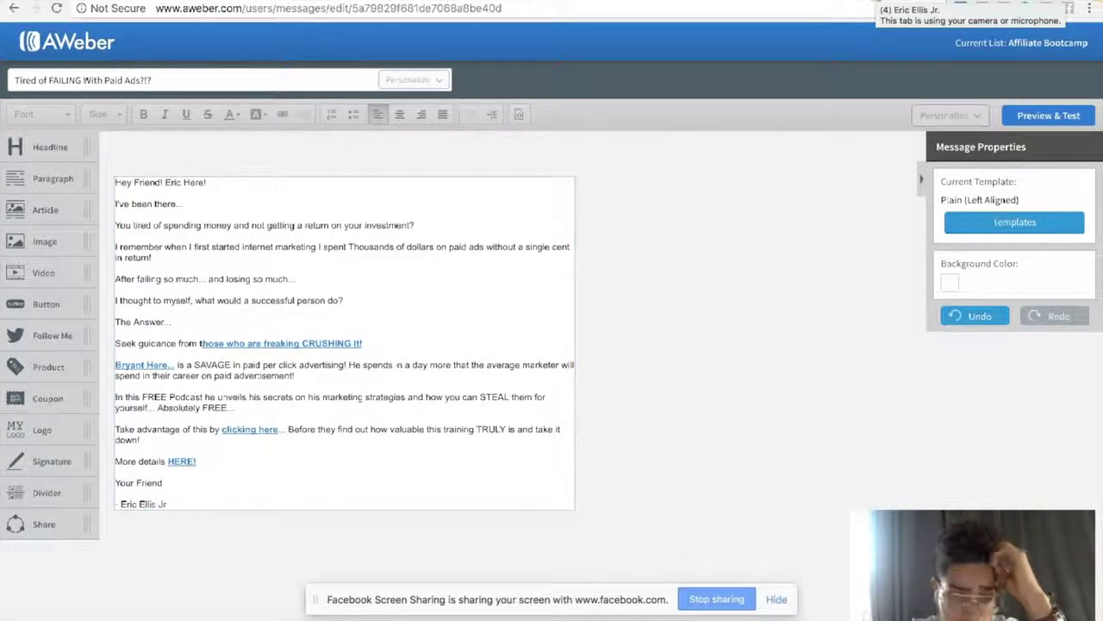
key("ctrl+Tab")
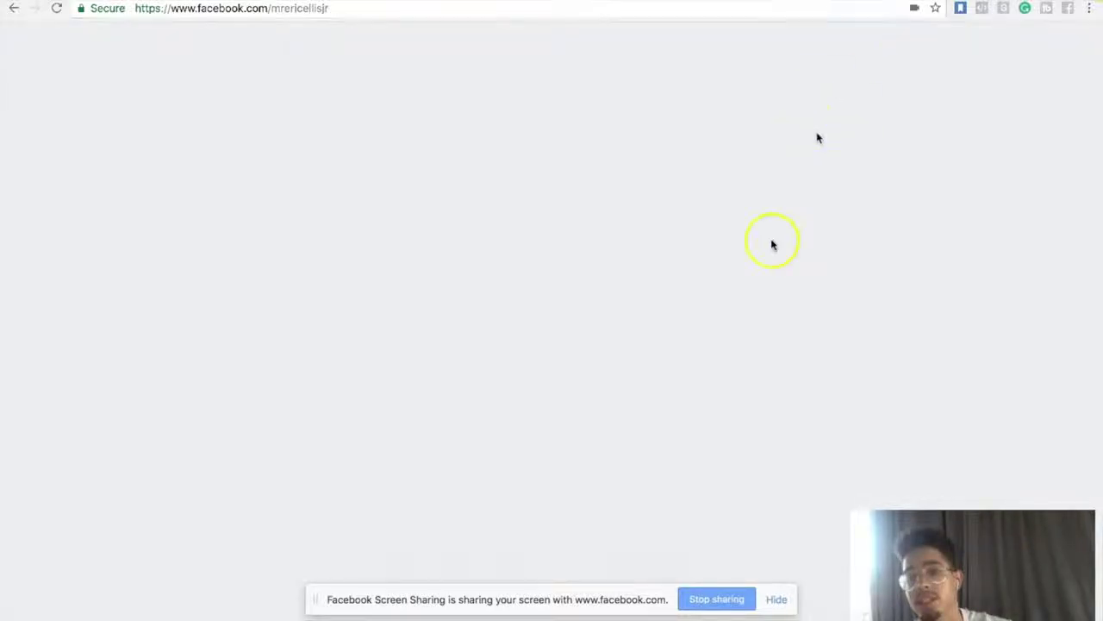
left_click(715, 595)
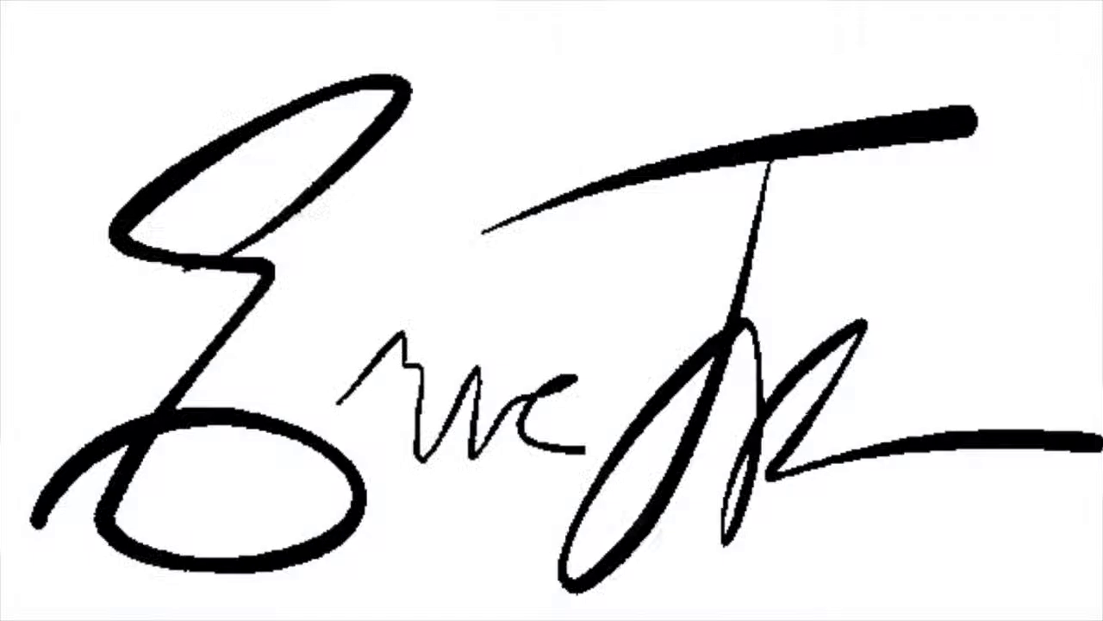